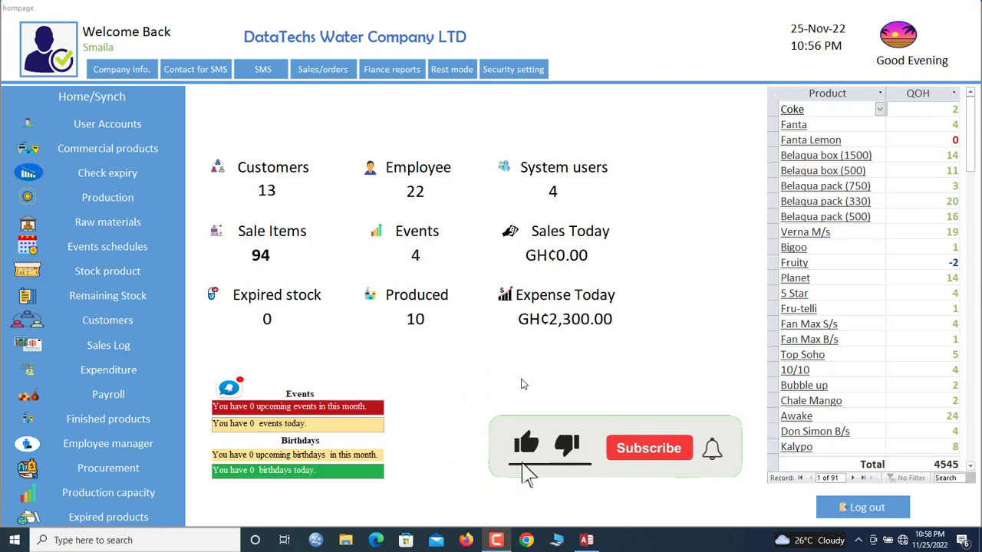
Leave the payroll form and open the staff profiles at the fourth staff record
click(84, 399)
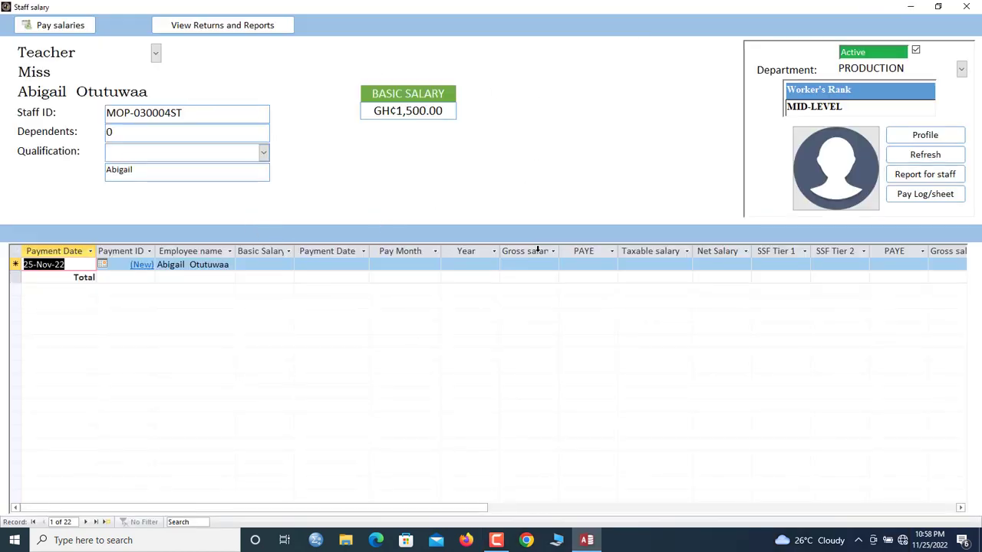
click(968, 8)
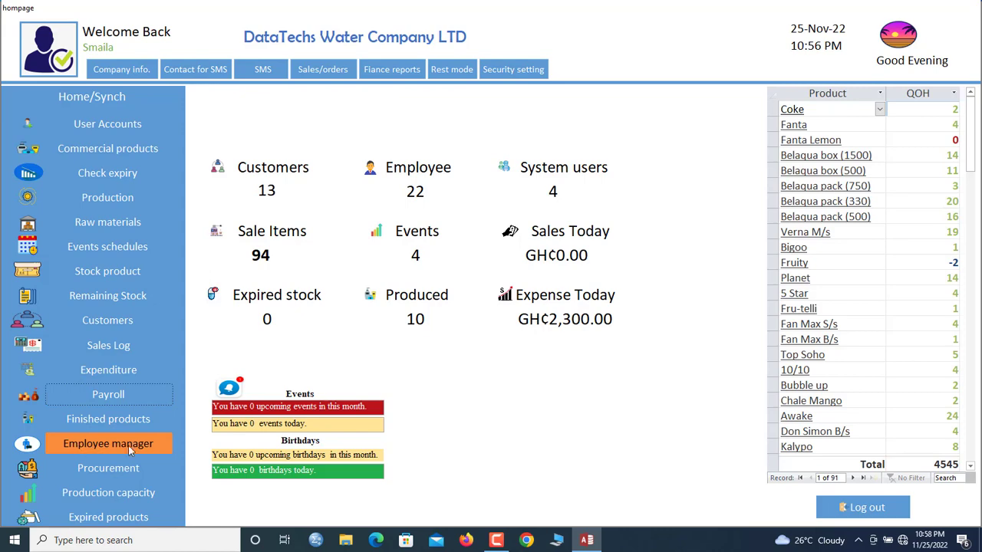
click(96, 451)
click(341, 216)
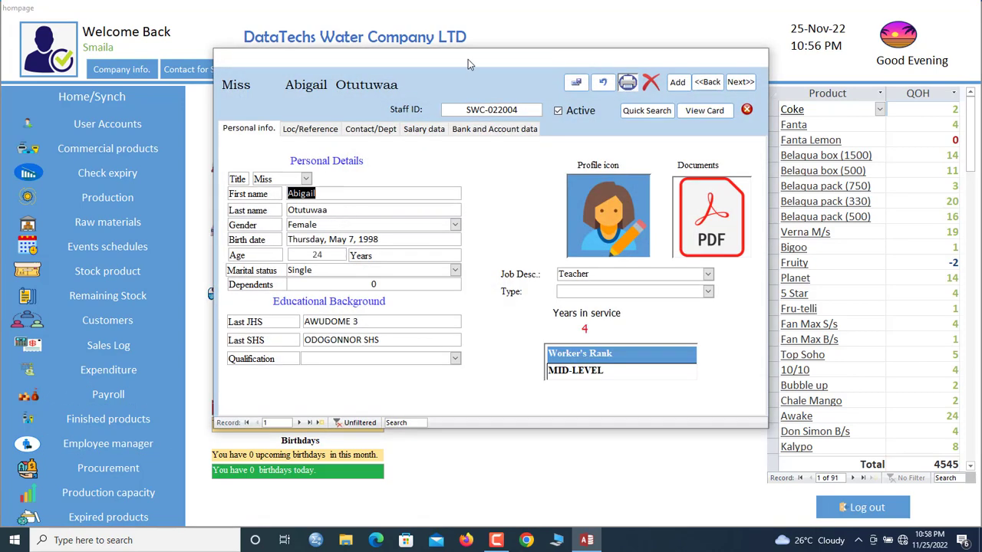
click(299, 422)
click(300, 422)
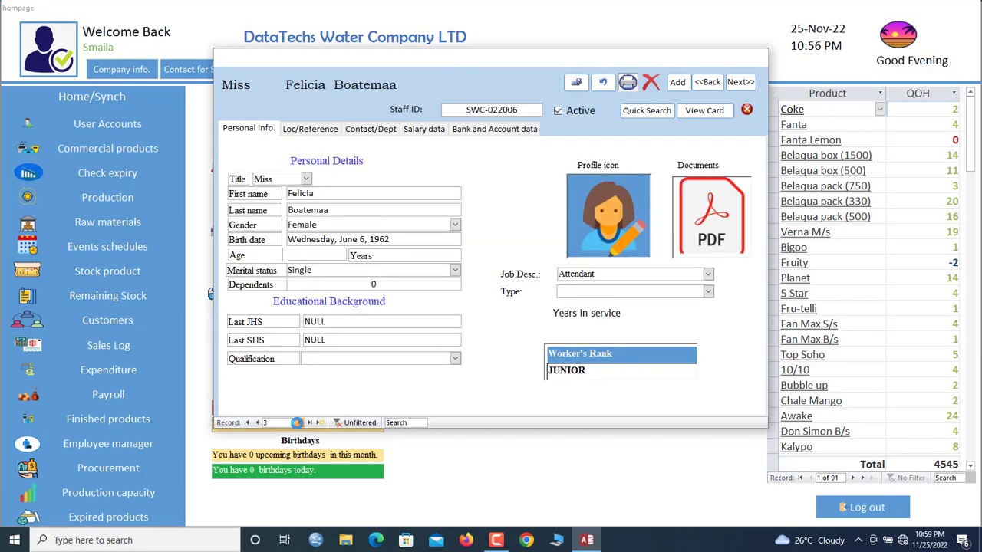
click(300, 422)
Show her salary data, selecting the basic salary and taxable allowances values
click(421, 129)
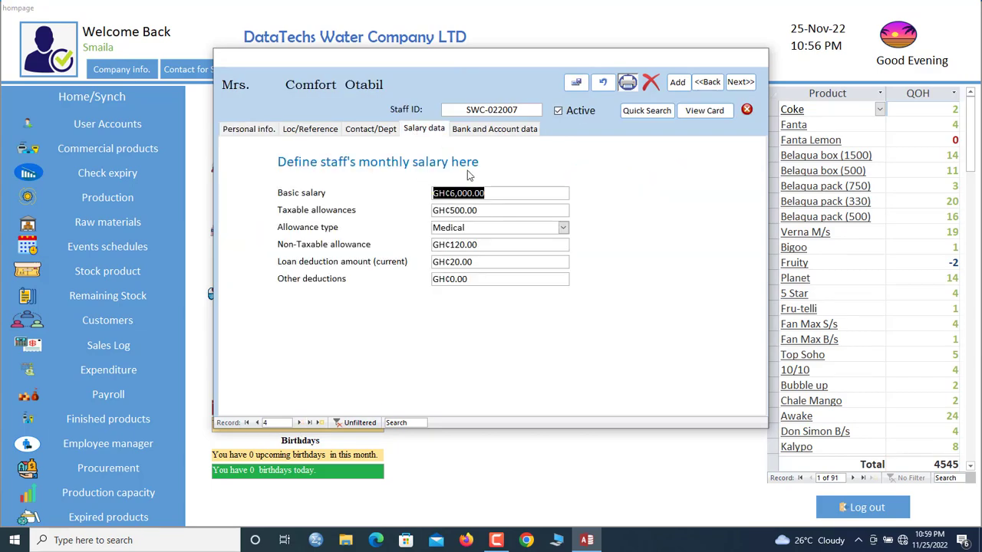
click(478, 231)
double_click(464, 192)
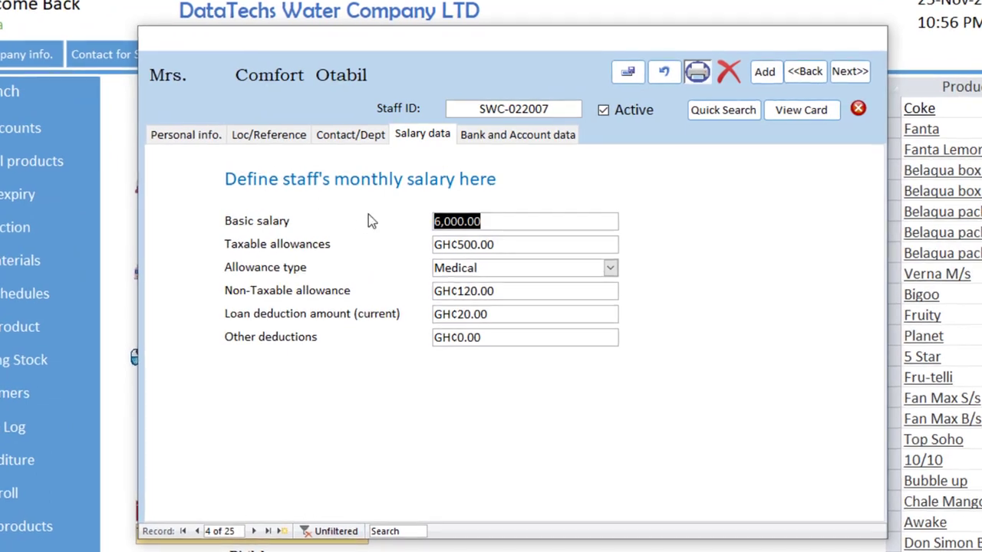
click(495, 244)
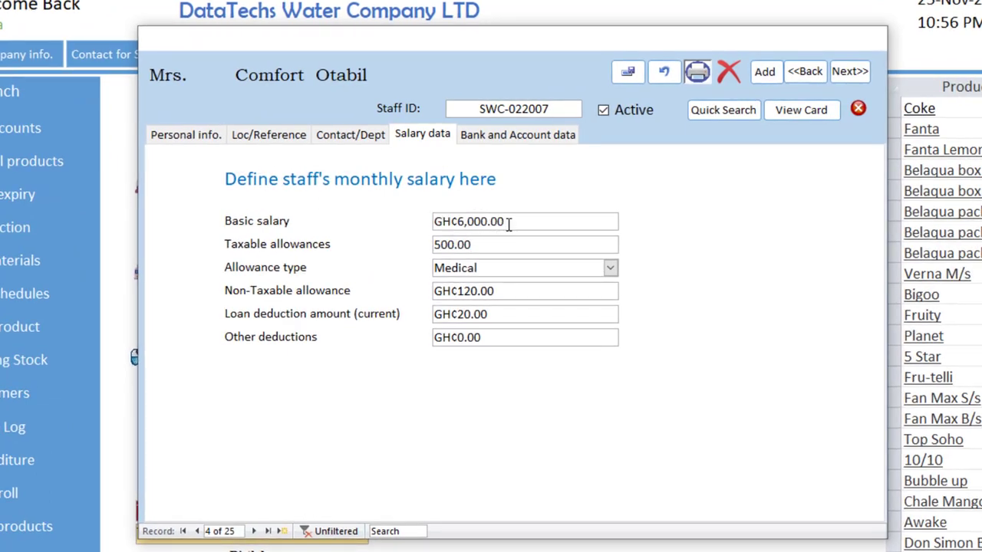
double_click(506, 223)
double_click(527, 244)
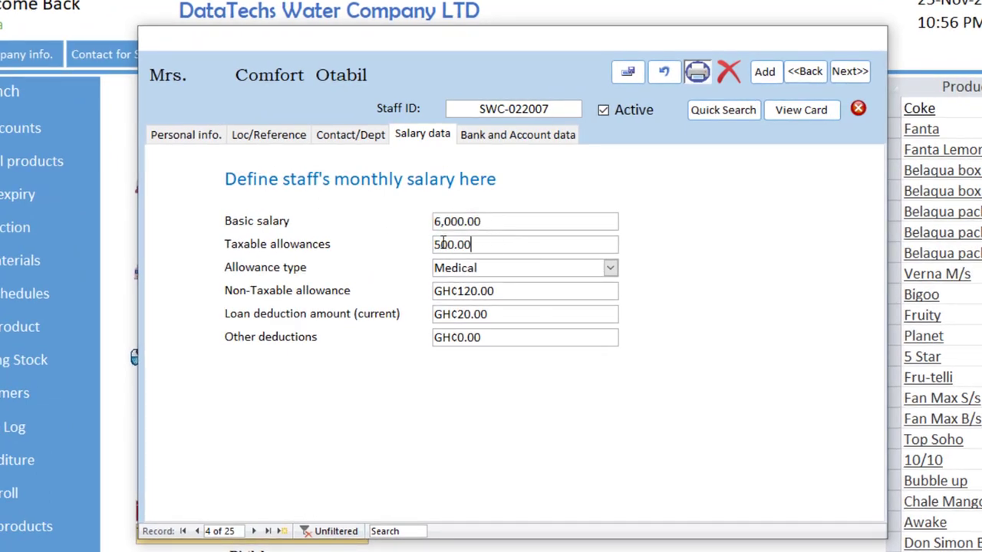
Check the non-taxable allowance, loan deduction and other deductions fields, then show bank data
click(515, 269)
click(508, 291)
drag(507, 291, 401, 278)
click(517, 314)
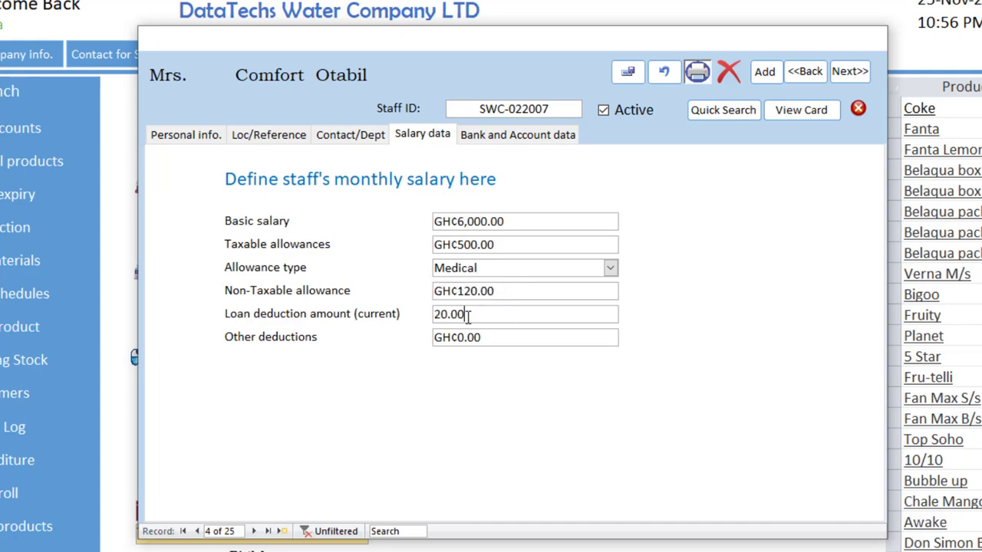
click(502, 334)
click(495, 314)
click(490, 295)
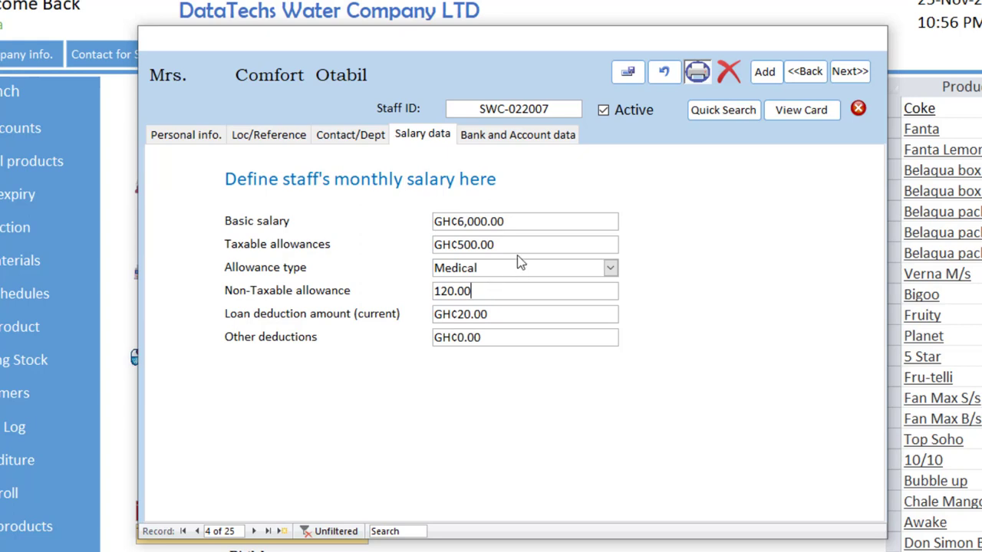
click(519, 134)
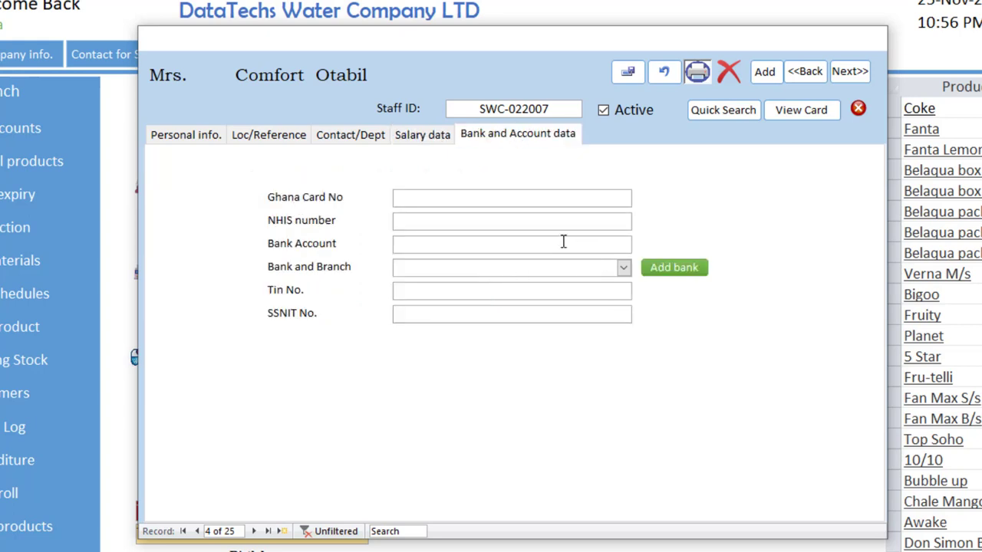
Set the bank to Ecobank, Tema, enter the TIN and bank account numbers, and save
click(621, 266)
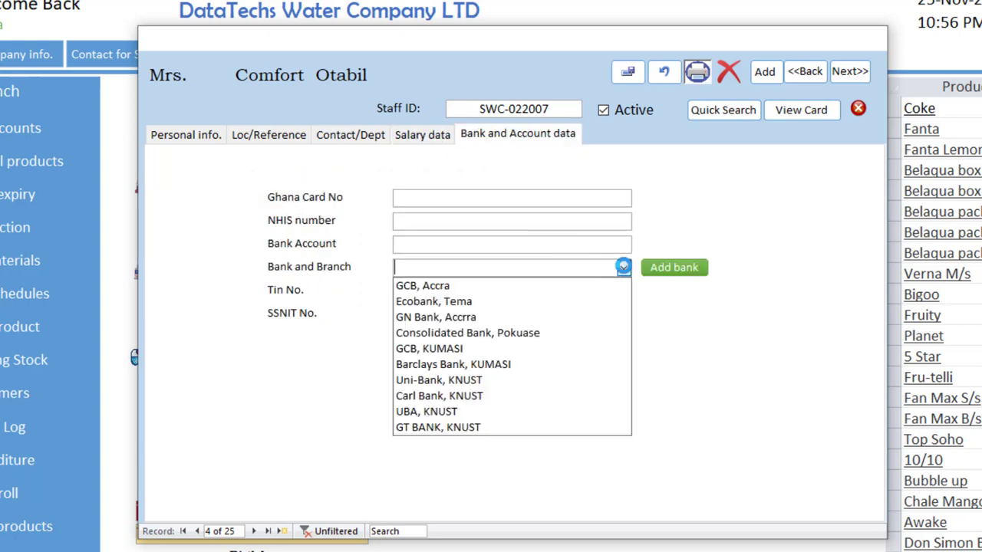
click(557, 301)
click(535, 290)
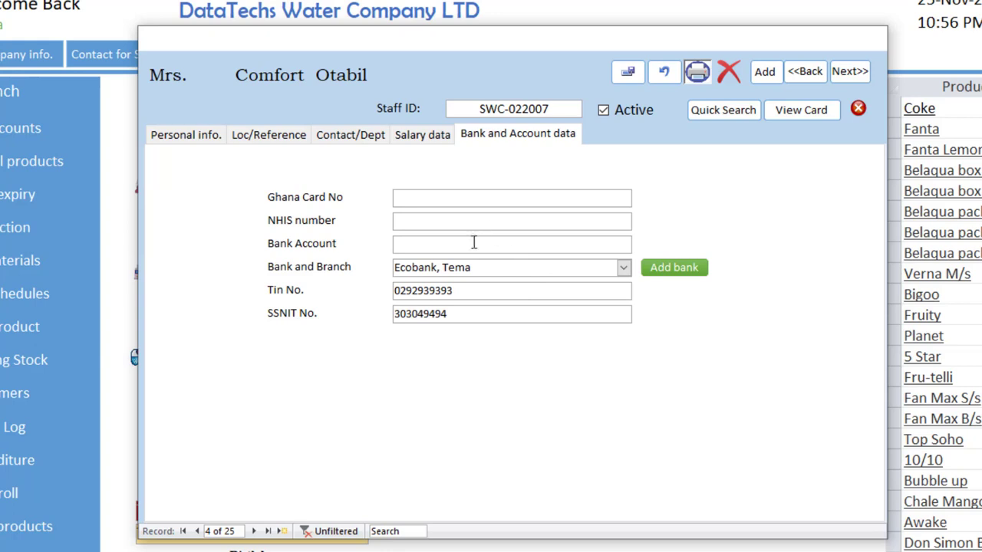
click(453, 247)
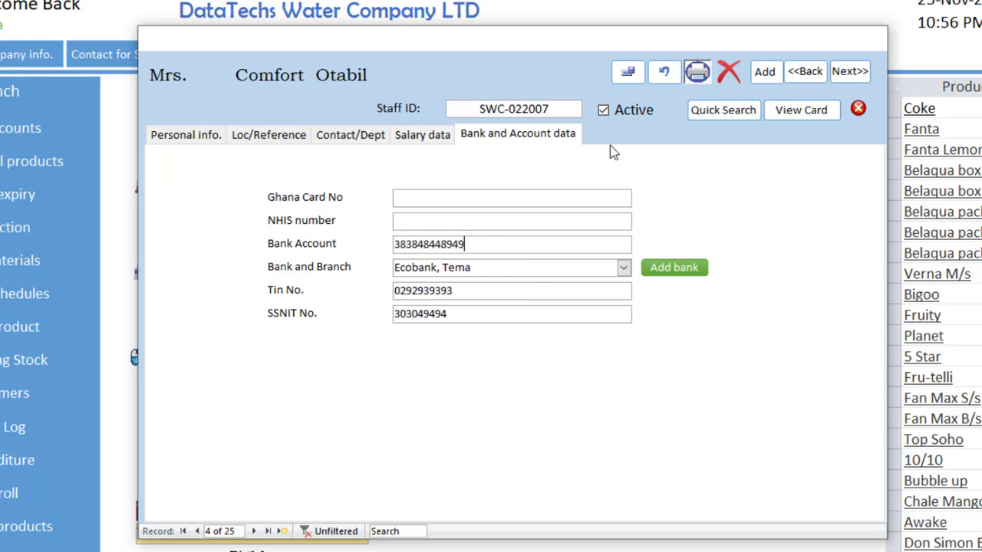
click(627, 72)
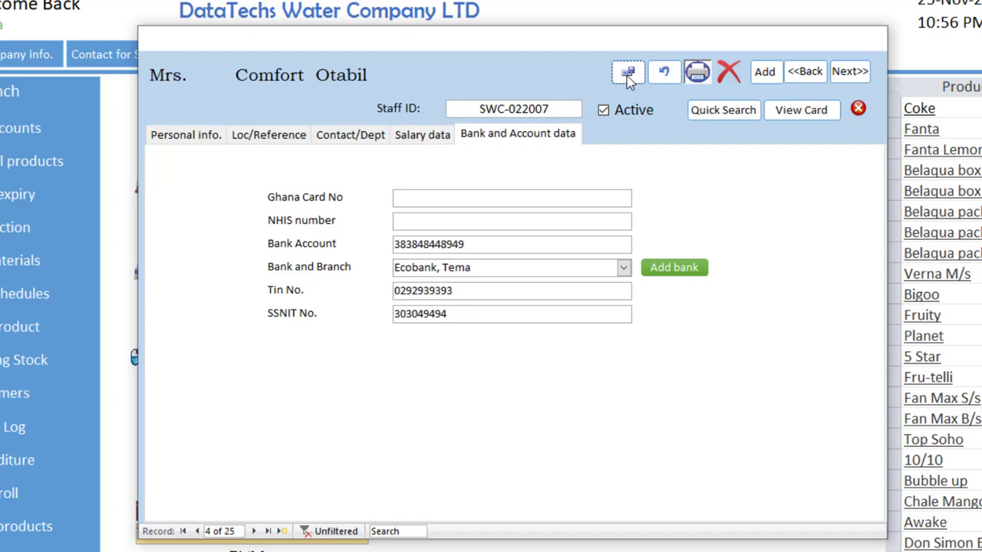
Step through the staff records to land on record 11
click(254, 531)
click(254, 530)
click(254, 531)
click(255, 531)
click(255, 531)
click(255, 531)
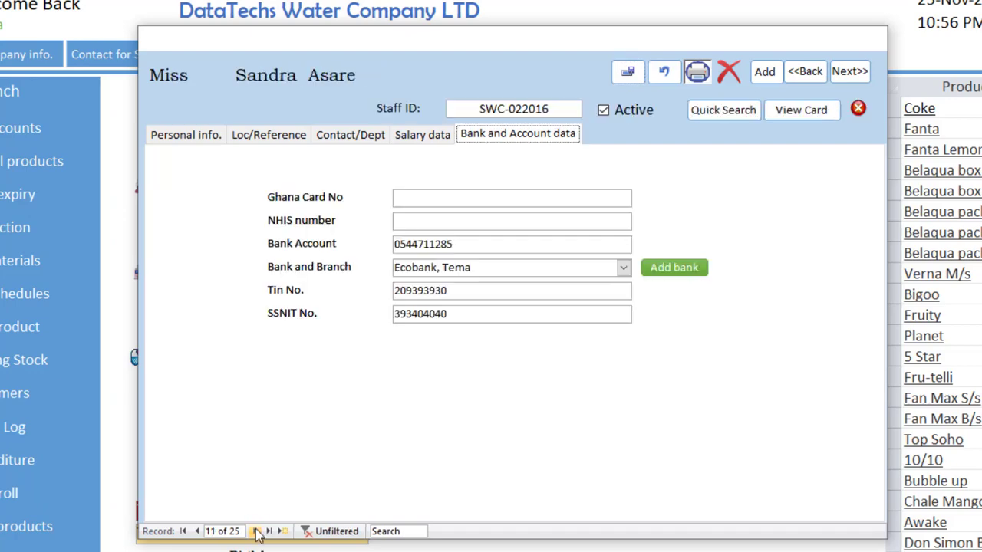
click(255, 530)
click(197, 531)
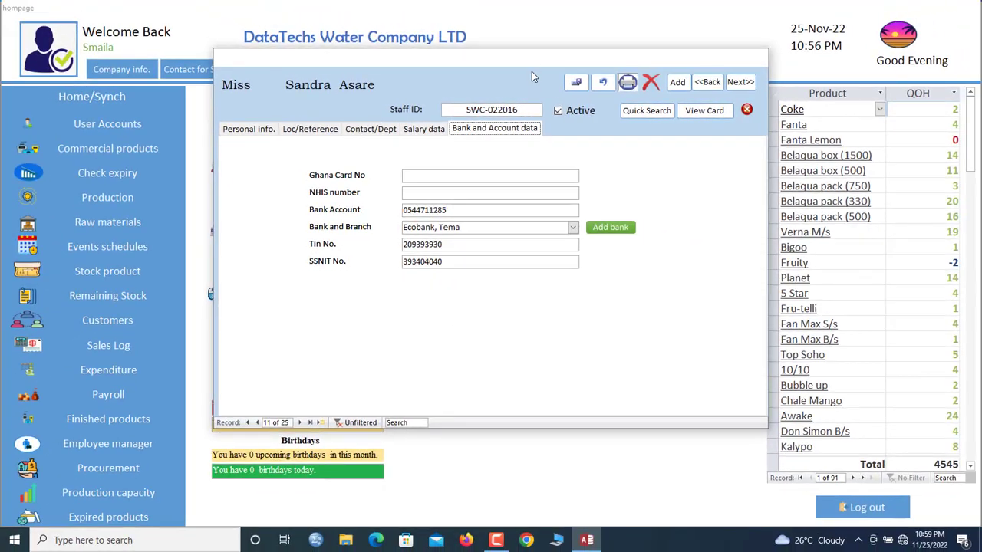
drag(532, 71, 517, 78)
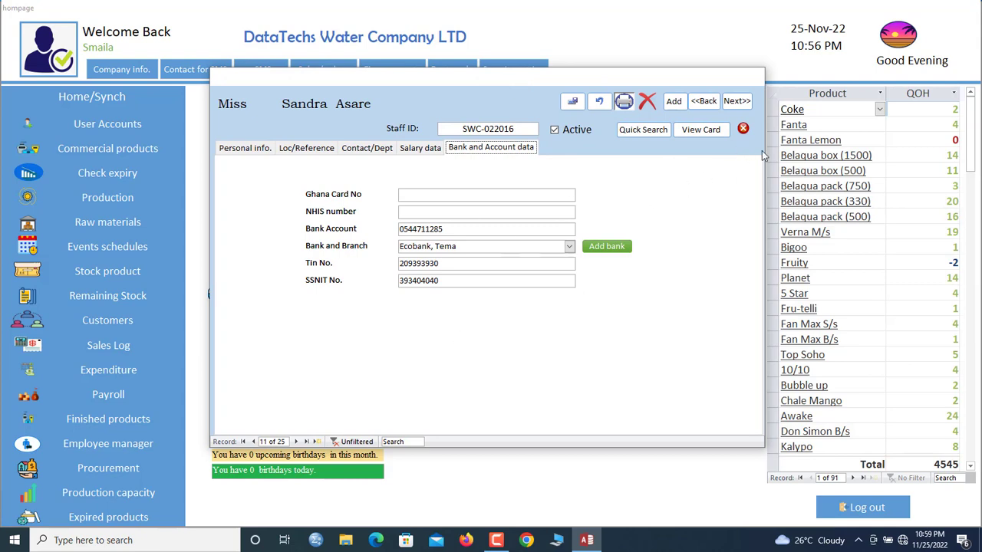
Review record 11's personal, location, contact, salary and bank data tabs
click(244, 147)
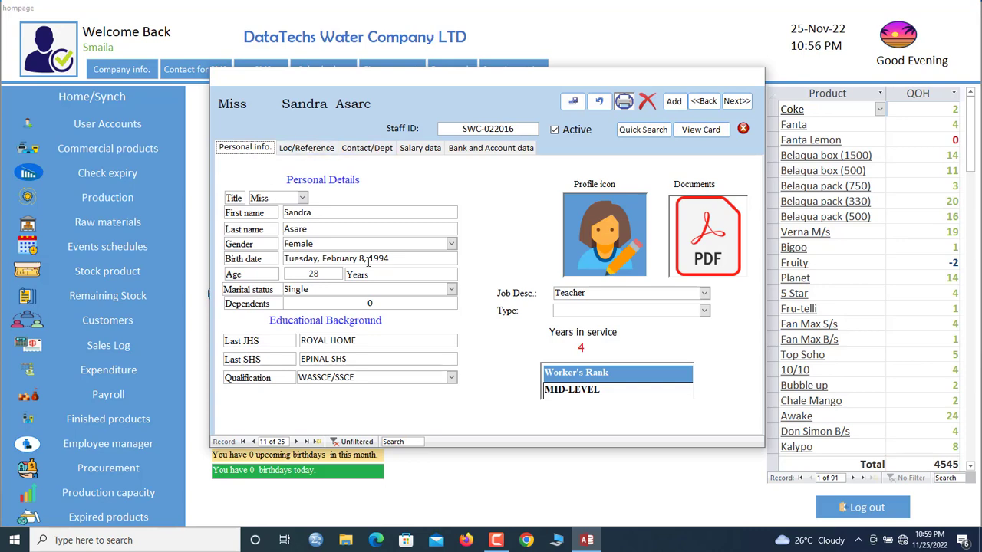
click(306, 150)
click(376, 150)
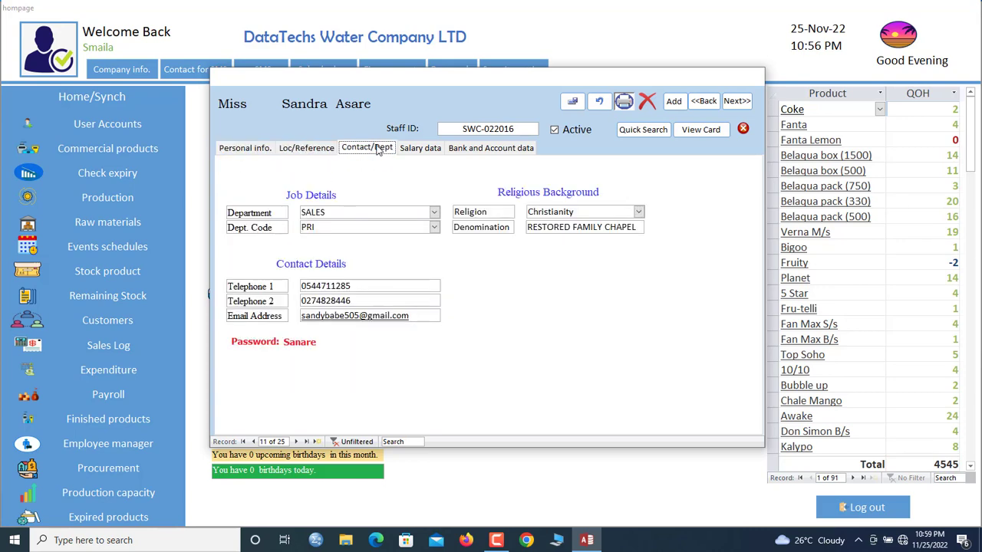
click(414, 150)
click(504, 149)
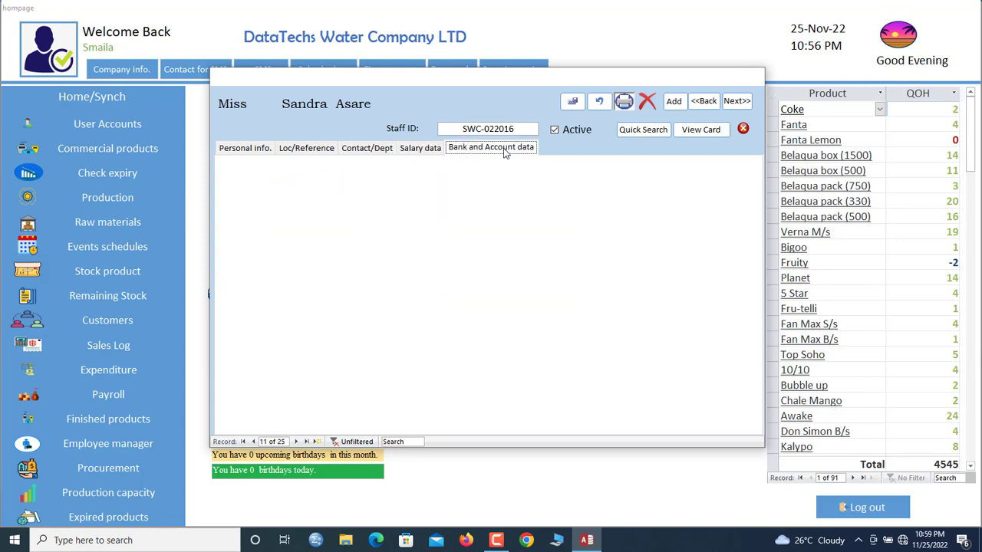
Preview the Staff Profile report, then close it and the staff profile form
click(624, 102)
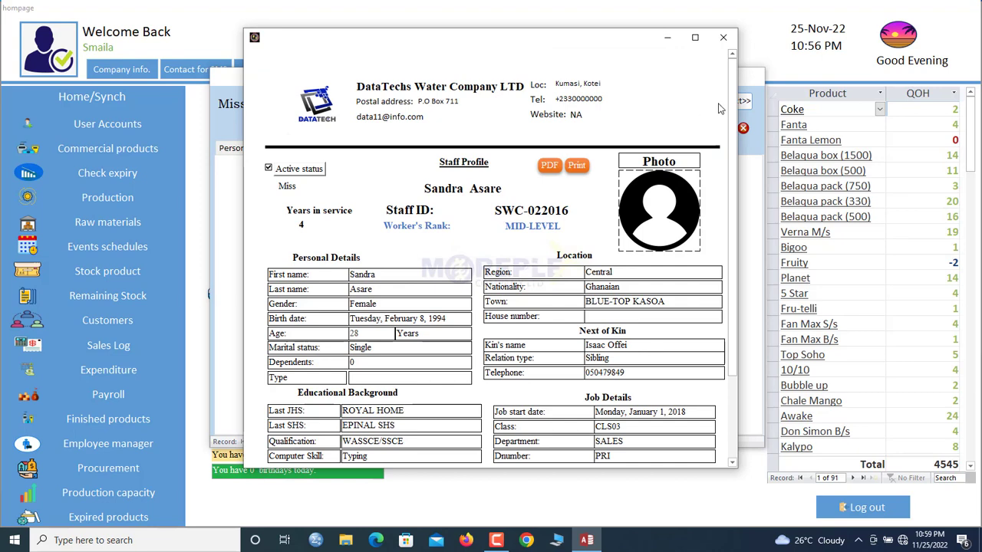
click(729, 42)
click(743, 127)
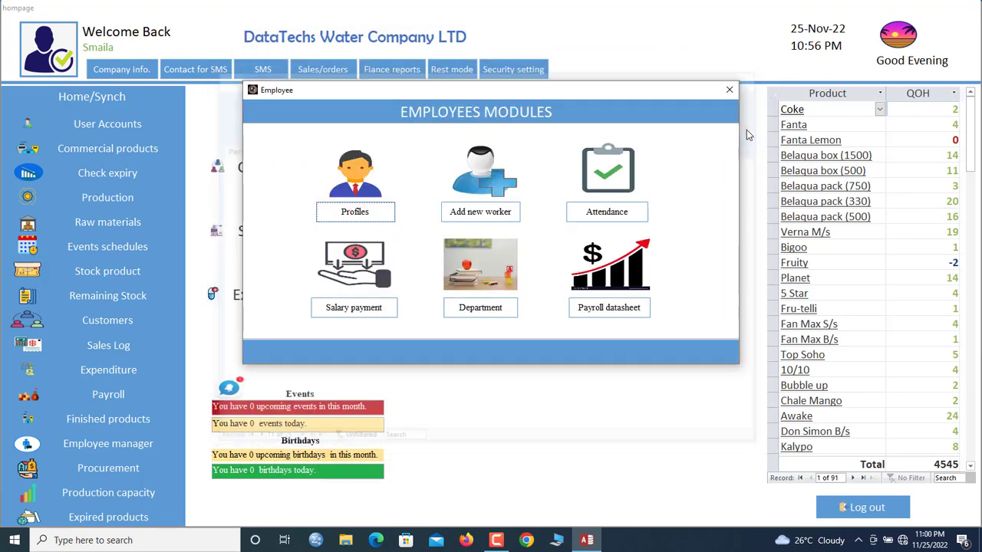
Close the Employees Modules window and bring up the Payroll staff salary form
click(729, 91)
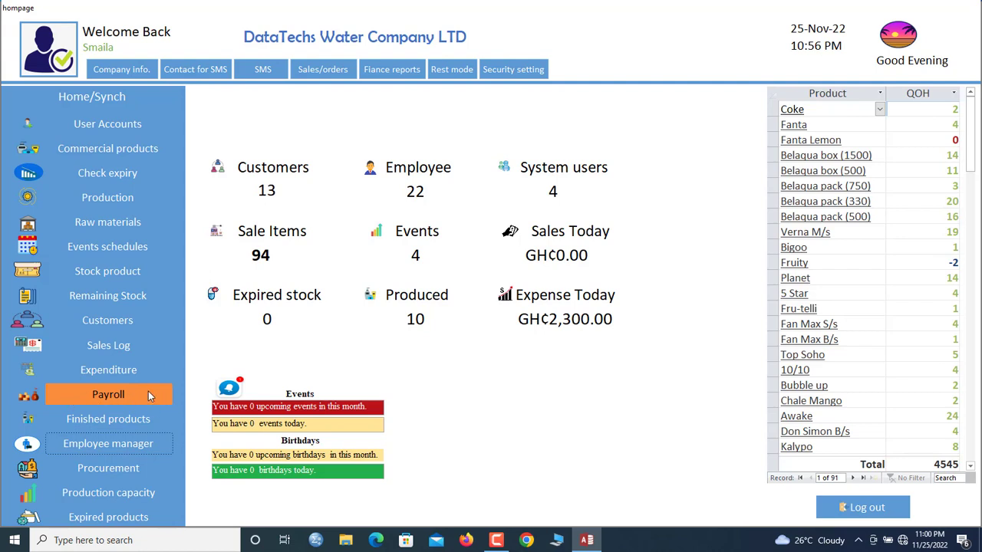
click(112, 396)
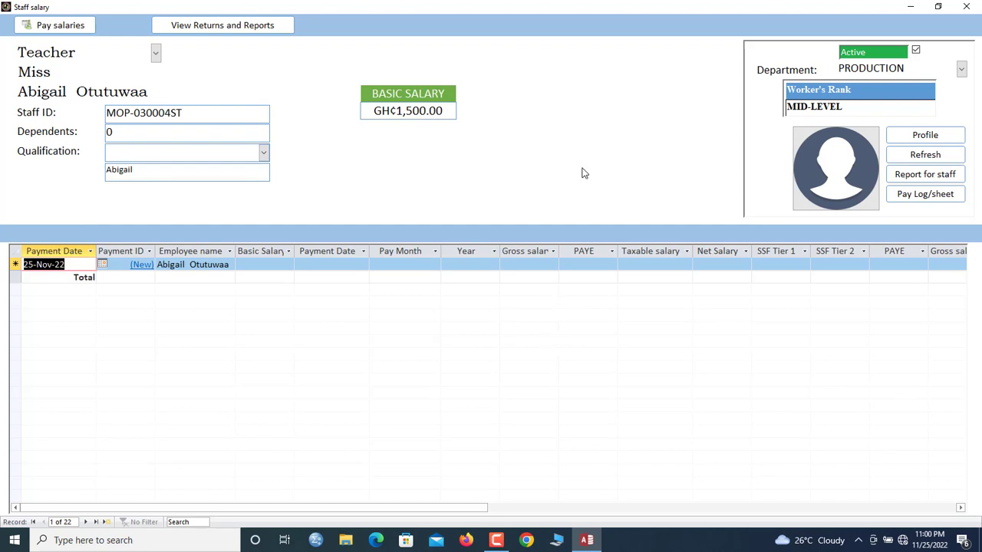
Open the Mini Payroll via Pay salaries, browse its rows, and open row 13's staff detail
click(55, 28)
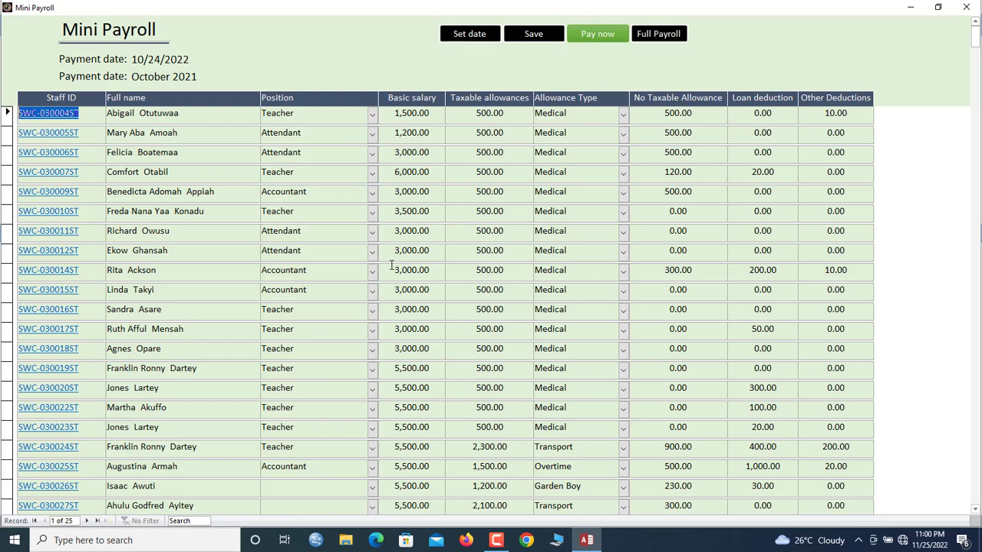
click(492, 265)
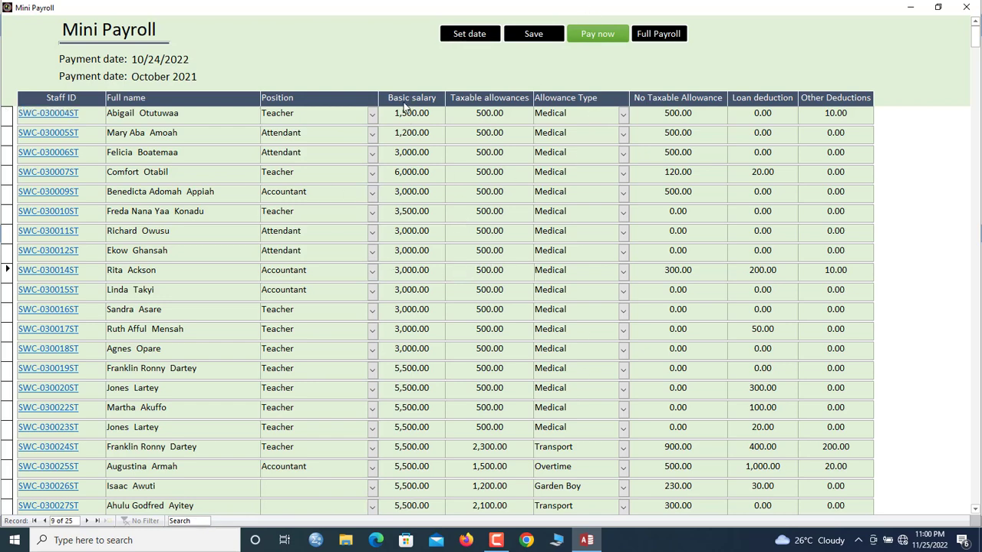
click(415, 141)
click(420, 172)
click(413, 314)
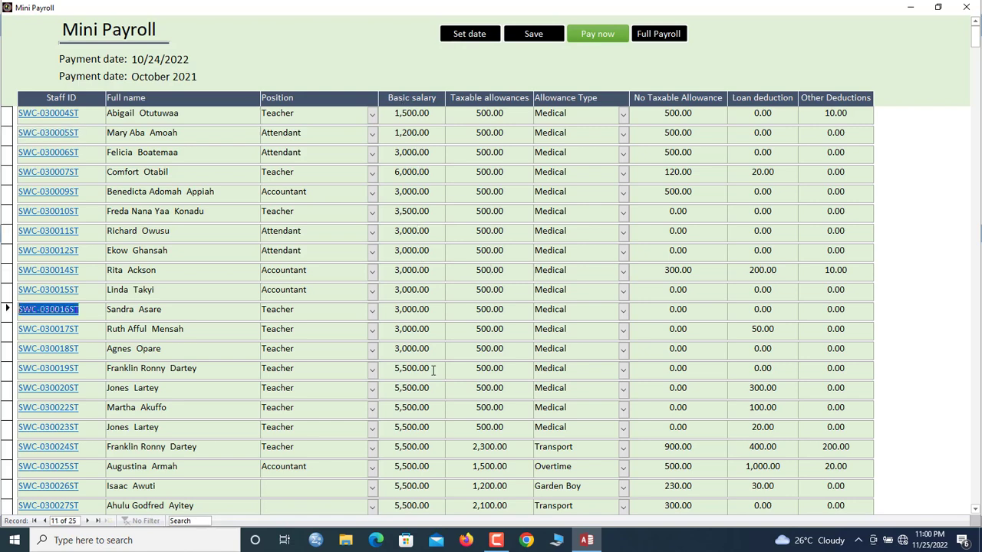
click(427, 368)
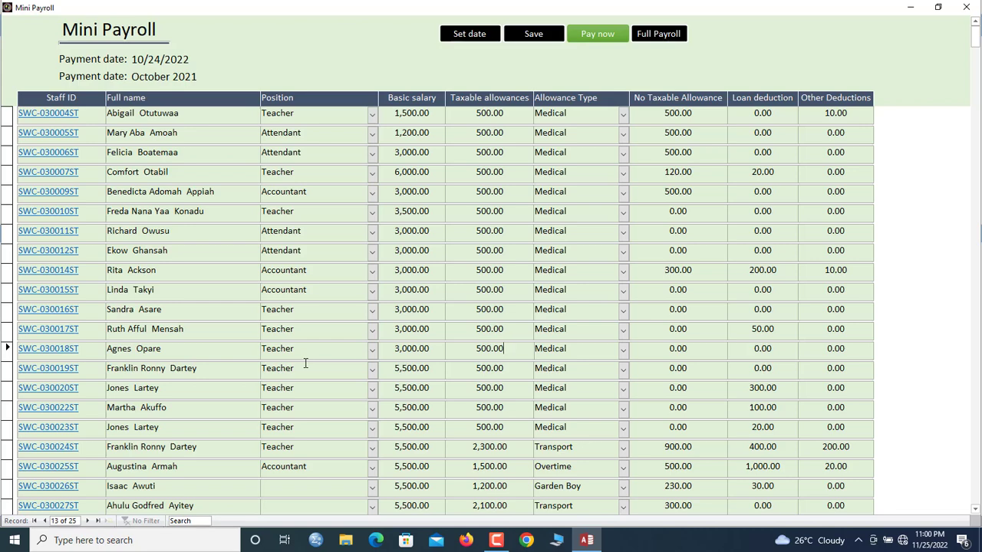
click(66, 351)
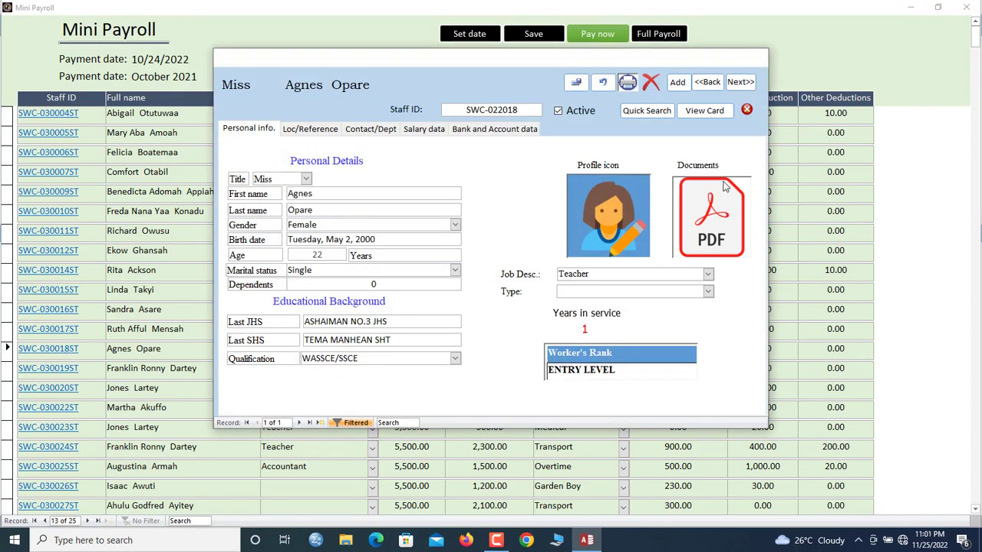
Change row 15's teacher basic salary from 5,500.00 to 6,000.00 in the staff record and save
click(746, 110)
click(126, 388)
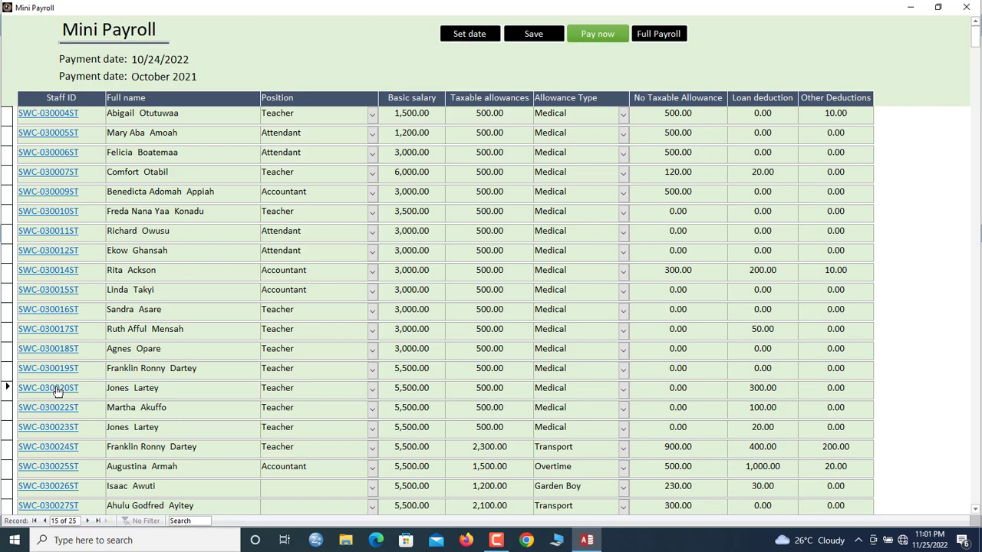
click(58, 391)
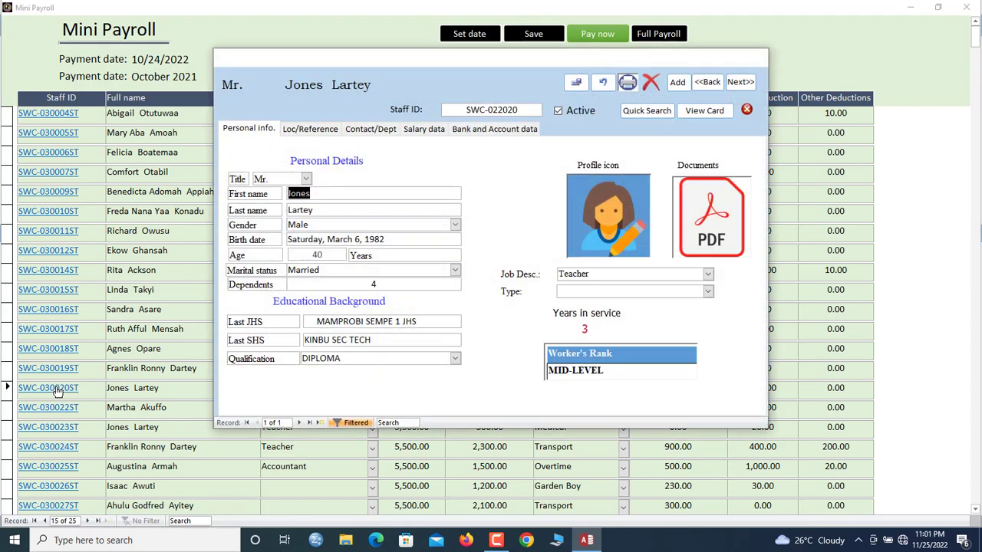
click(409, 130)
drag(494, 193, 384, 184)
text(6000)
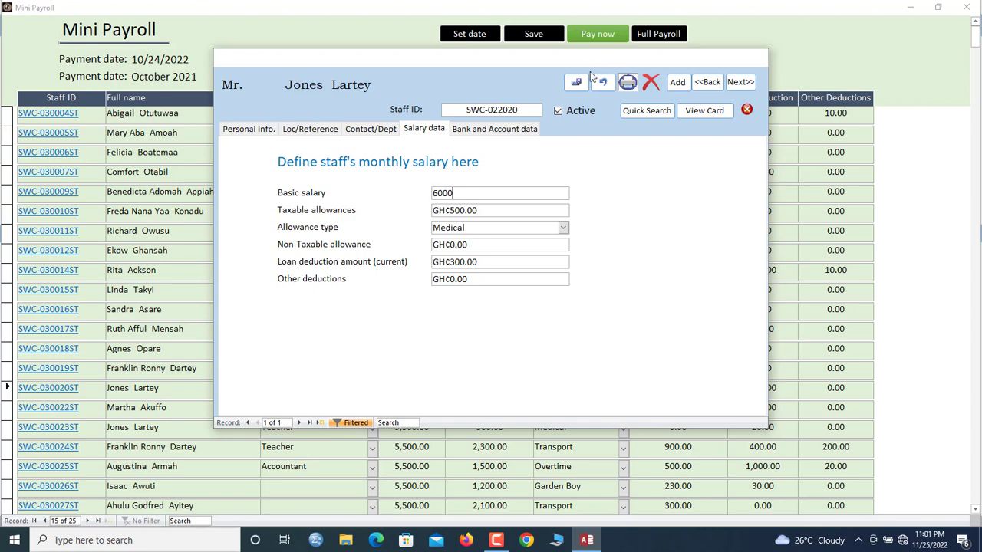
click(577, 83)
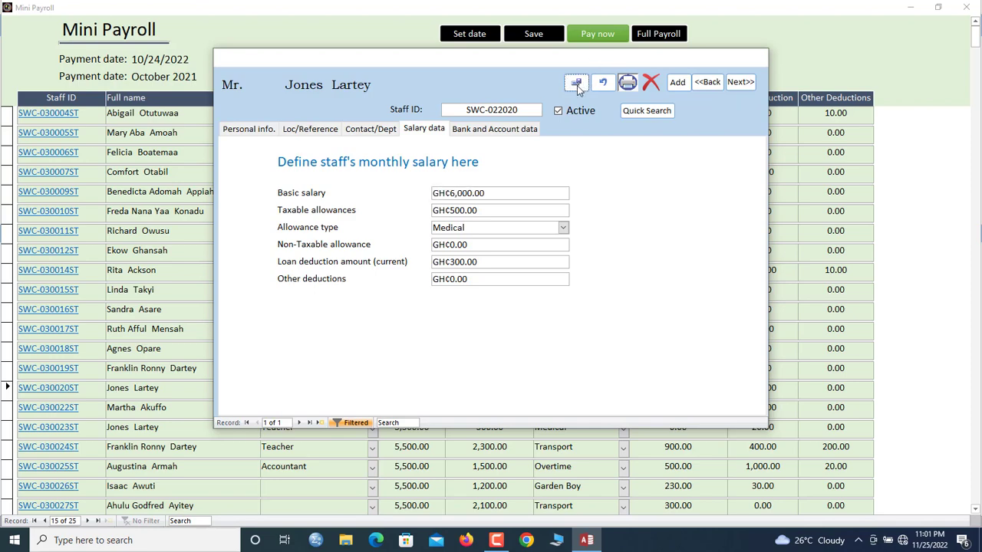
click(746, 110)
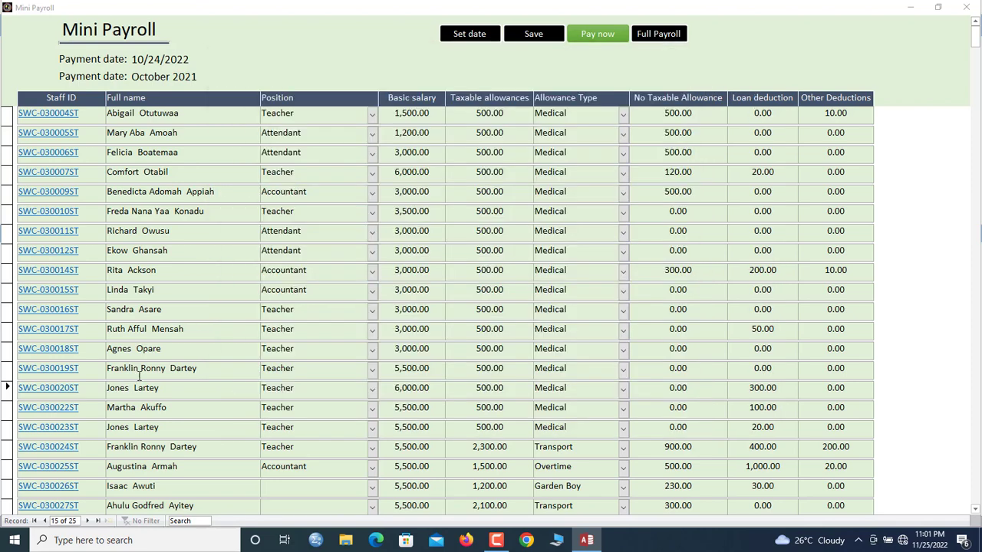
Replace row 15's 500.00 taxable allowance with 400 and save the payroll row
drag(434, 390, 412, 389)
click(508, 389)
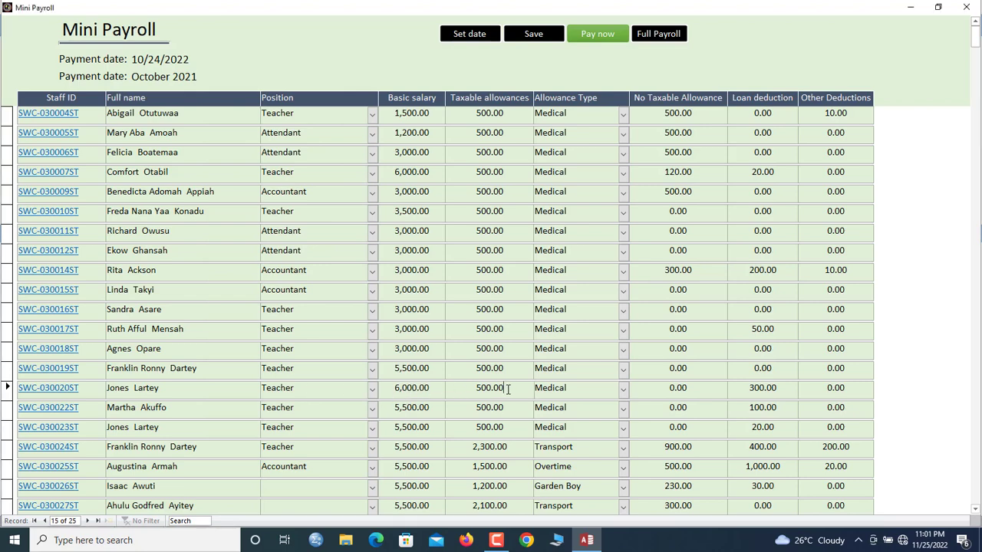
drag(508, 389, 428, 378)
text(400)
key(Tab)
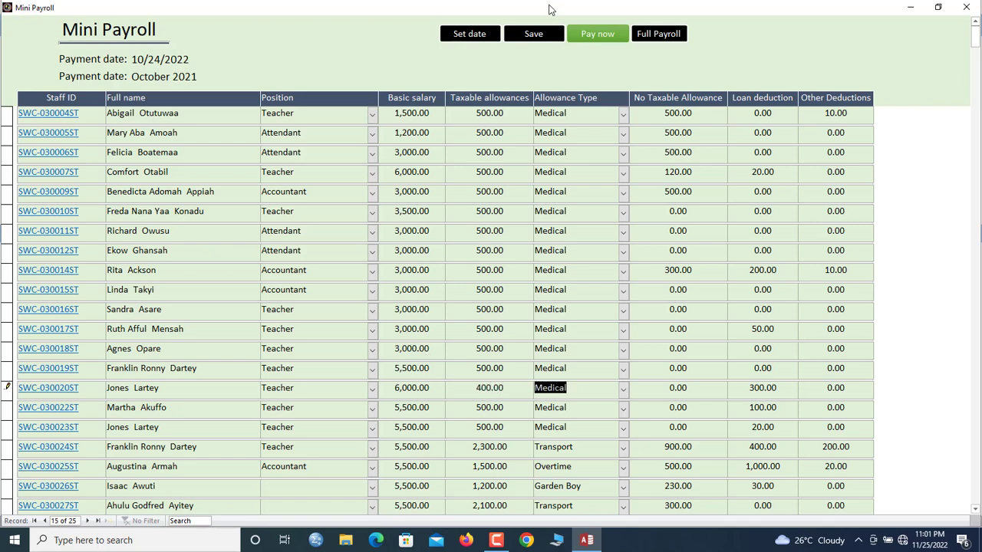
click(536, 33)
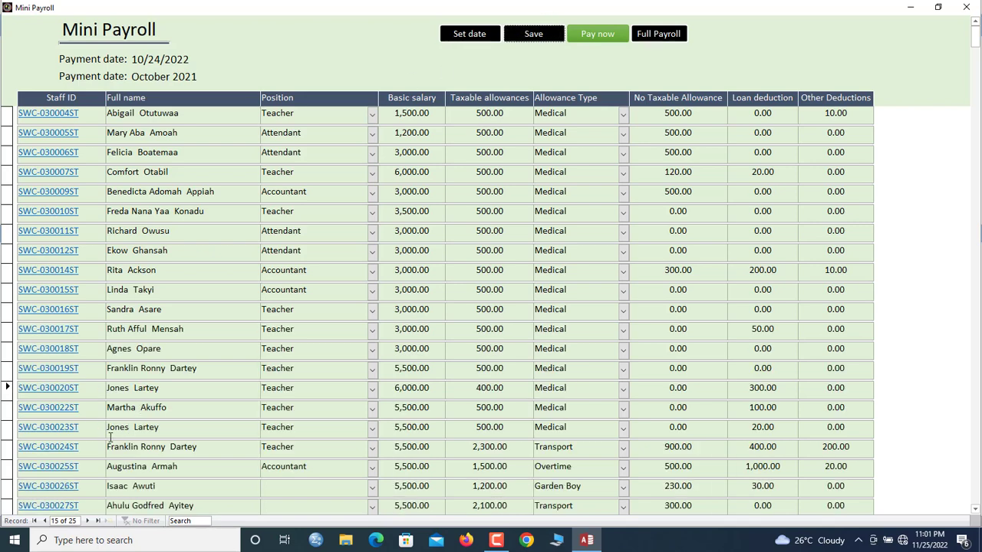
click(72, 434)
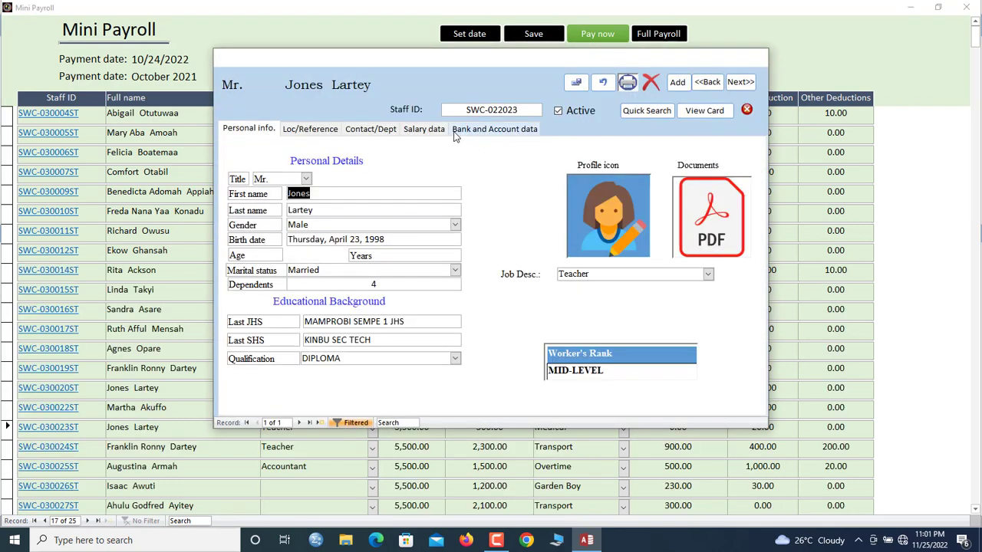
click(434, 130)
click(495, 214)
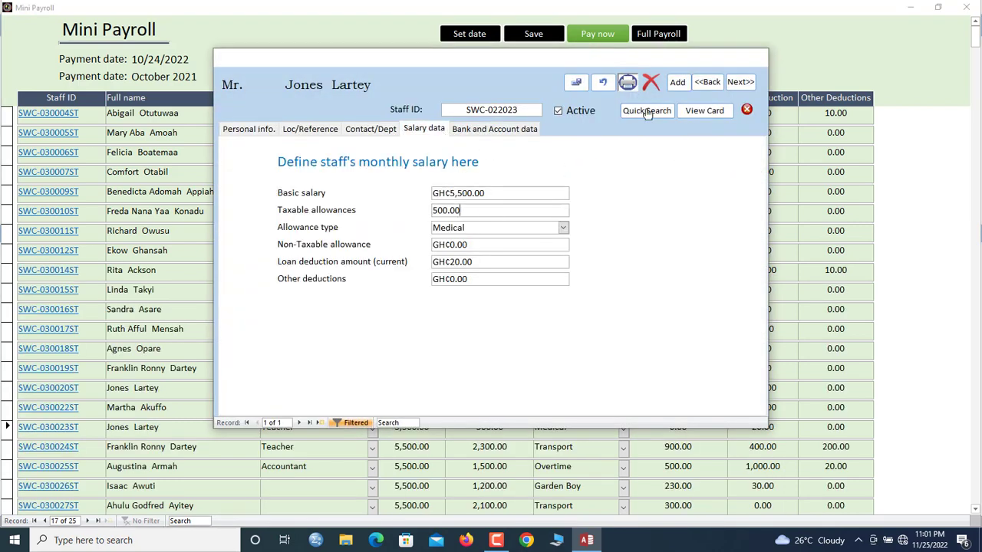
click(747, 111)
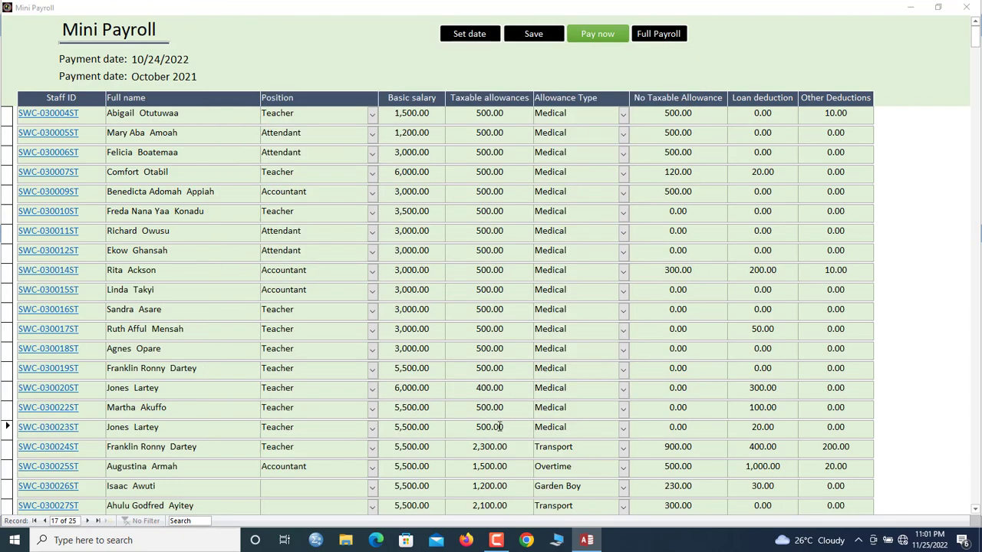
click(509, 388)
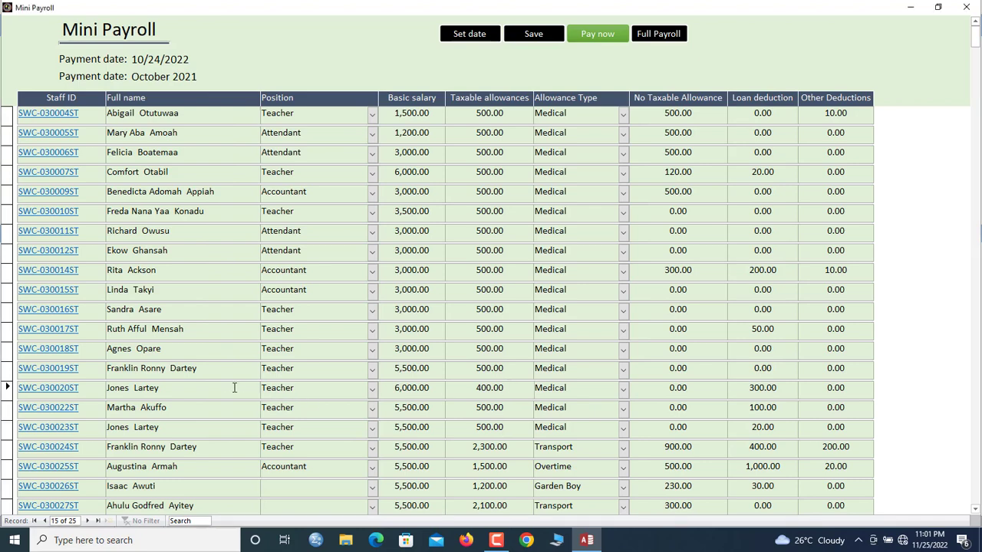
click(535, 34)
click(492, 390)
click(55, 393)
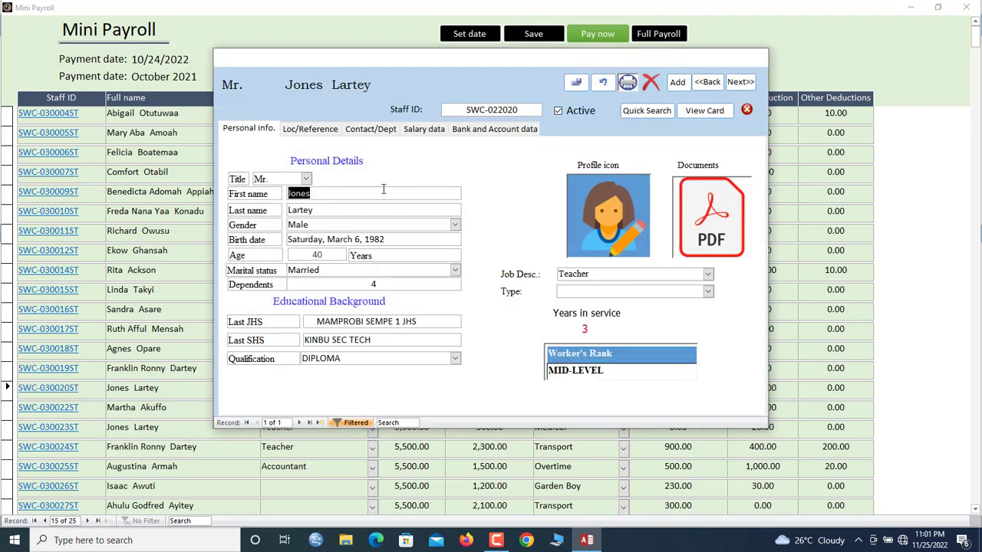
click(429, 130)
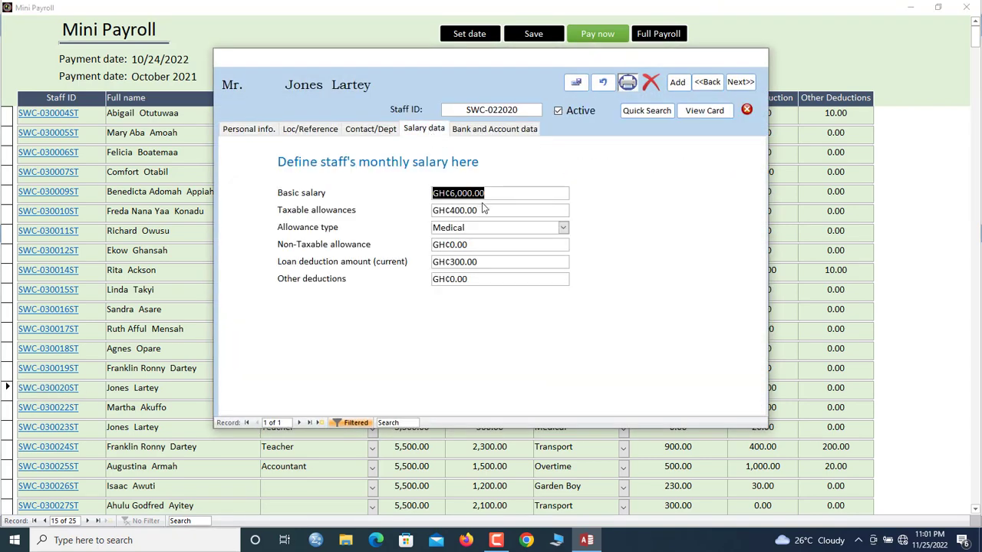
click(482, 208)
drag(482, 210, 391, 217)
key(End)
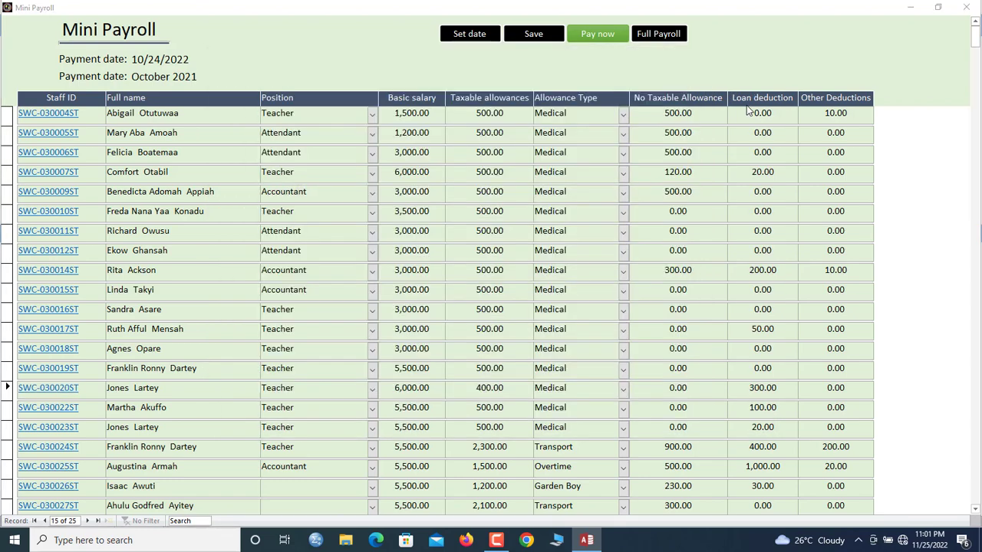
click(746, 110)
Find the staff row matching 'isa' and set its other deductions to 90, then save
click(189, 521)
text(isac)
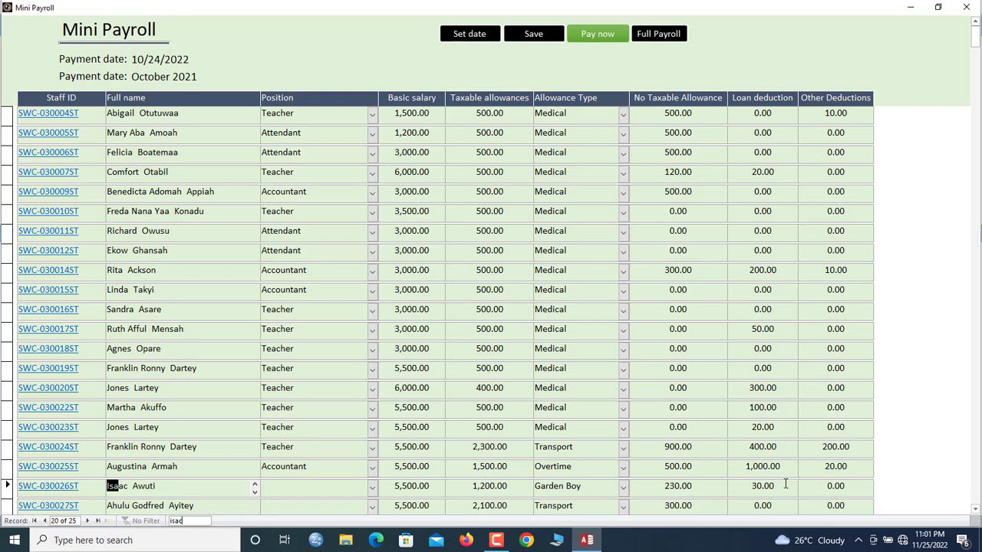
key(Tab)
text(90)
click(526, 38)
Pay the month's salaries, confirming the append of 25 November 2021 payroll rows
click(596, 37)
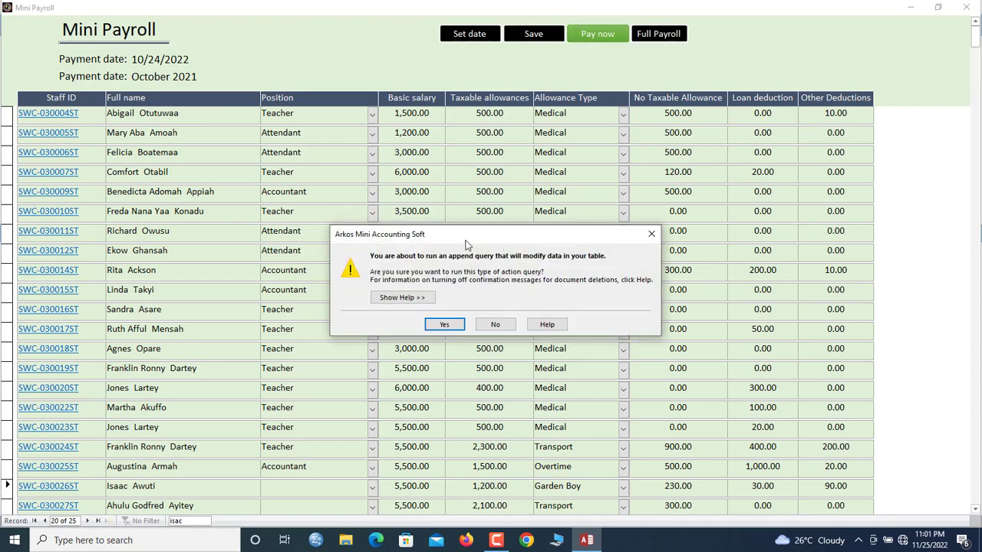
click(446, 325)
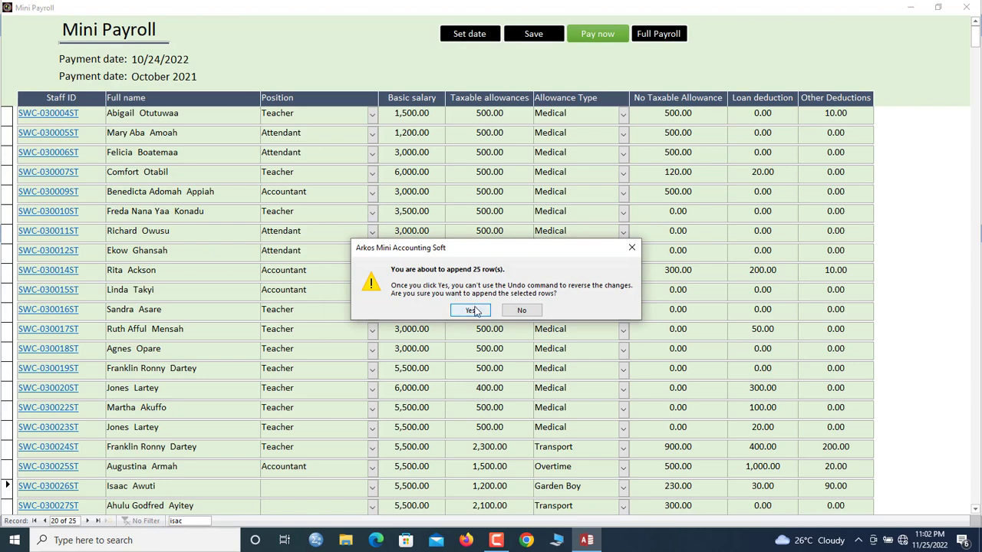
drag(487, 252, 474, 221)
click(458, 280)
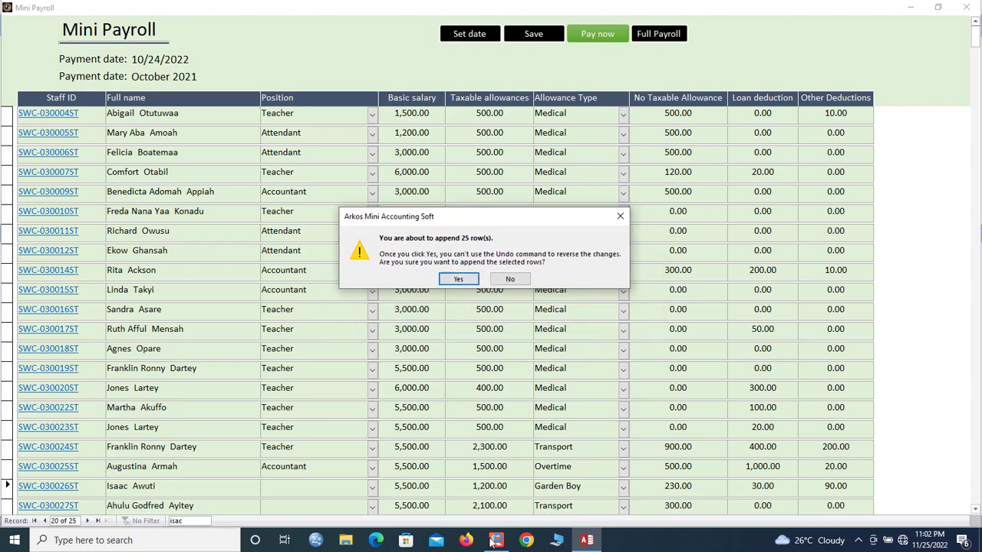
click(458, 278)
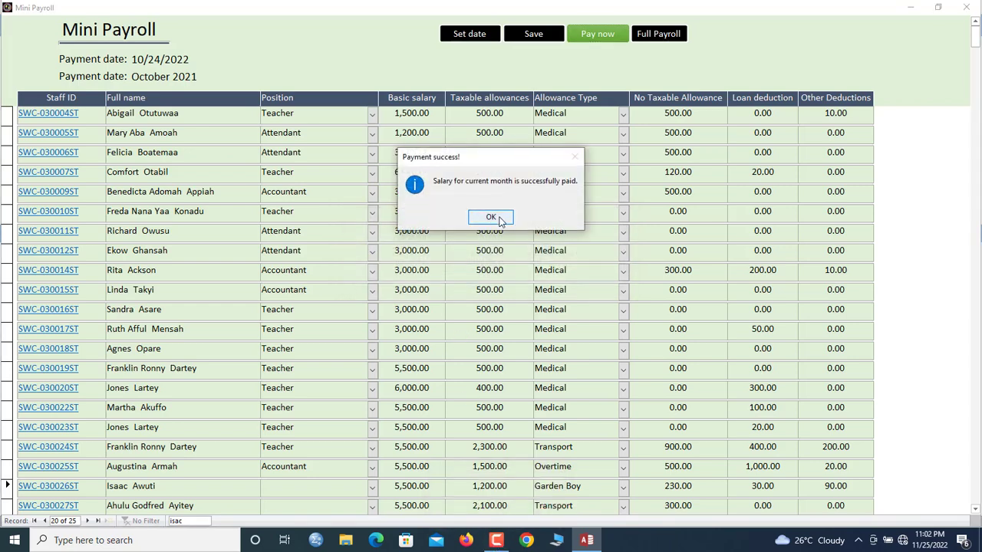
click(491, 217)
click(659, 39)
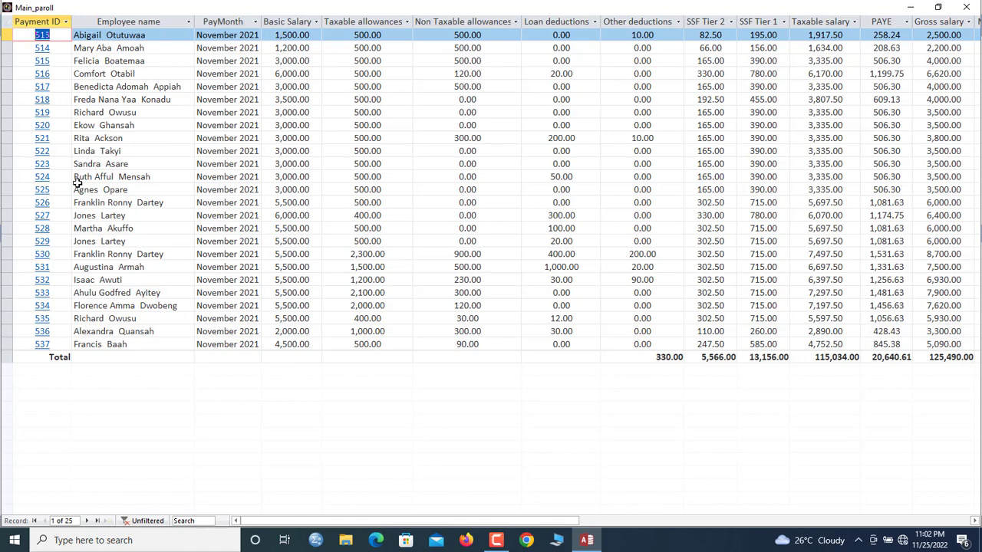
drag(396, 521, 307, 514)
double_click(264, 19)
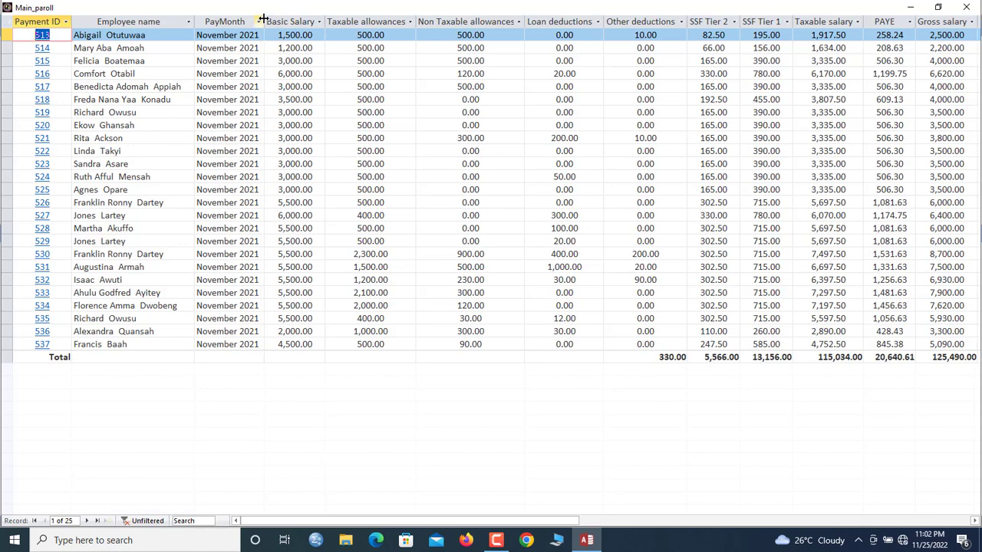
click(282, 22)
click(361, 23)
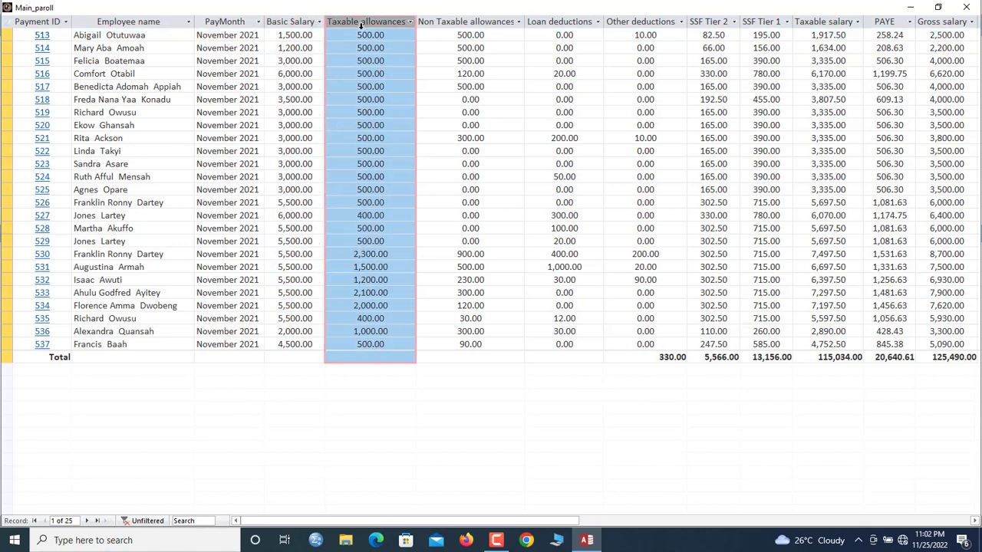
click(494, 21)
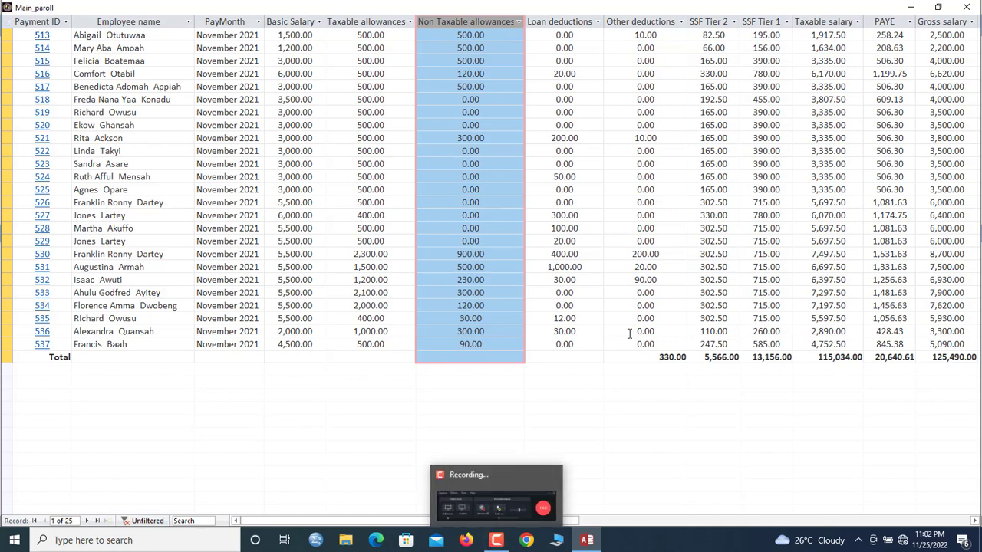
click(237, 22)
click(236, 48)
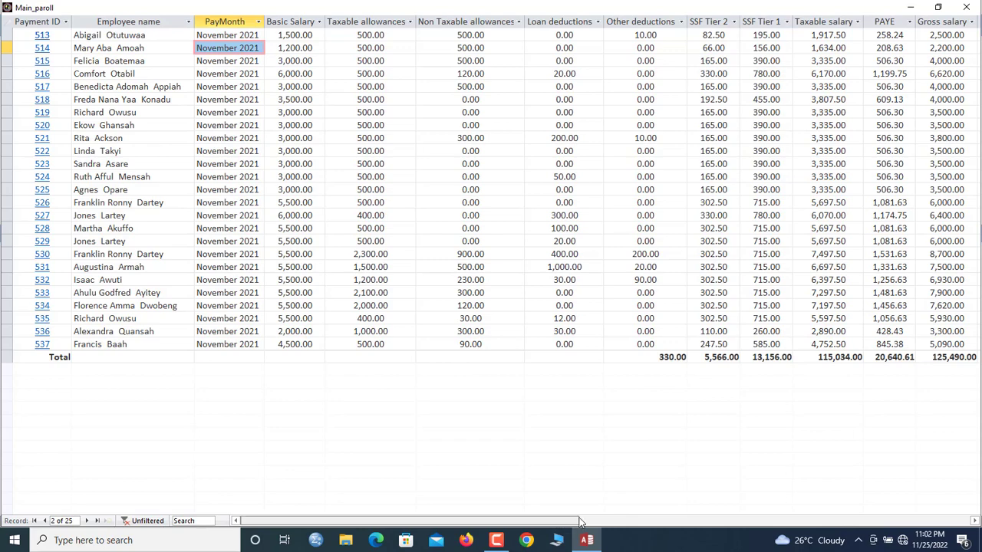
click(663, 521)
drag(614, 522, 574, 526)
click(810, 23)
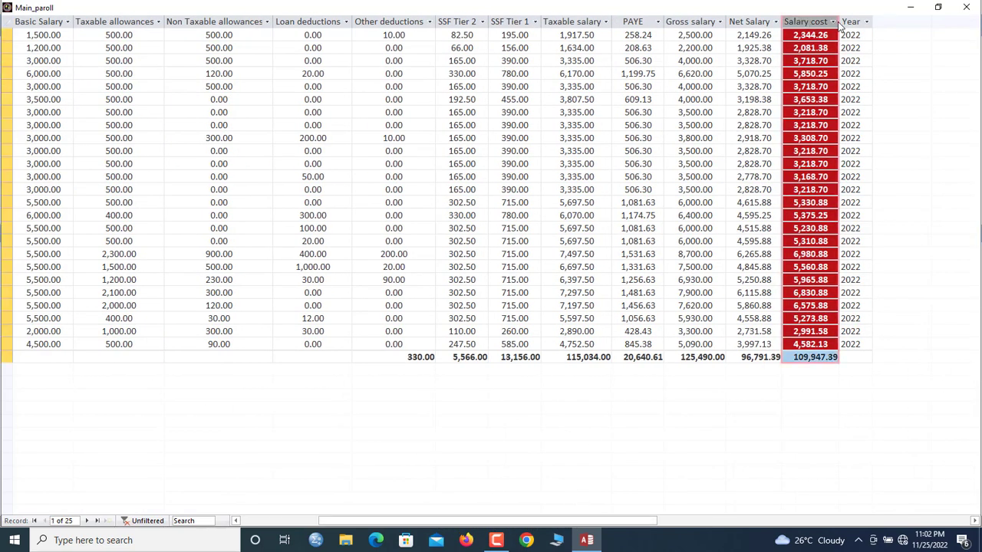
drag(839, 21, 843, 22)
click(826, 61)
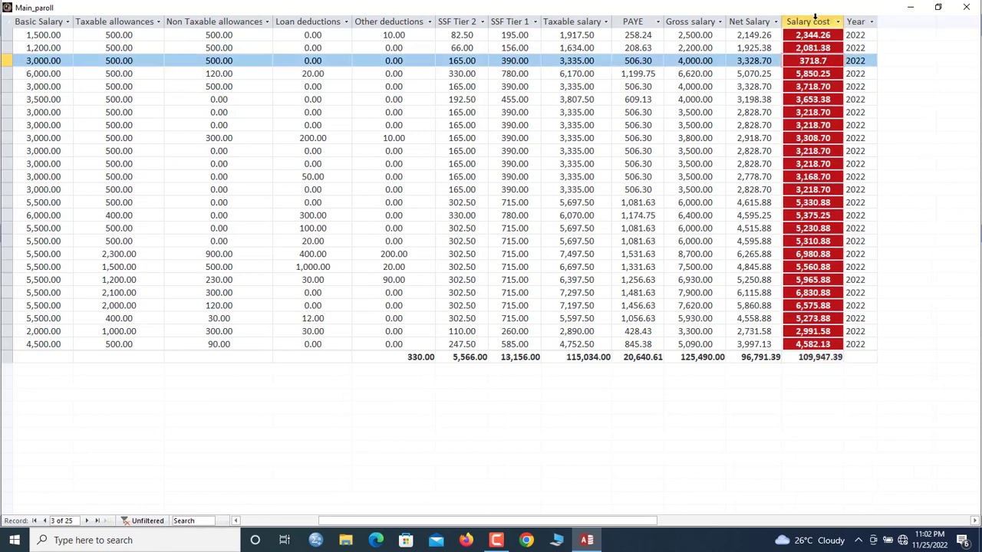
click(821, 190)
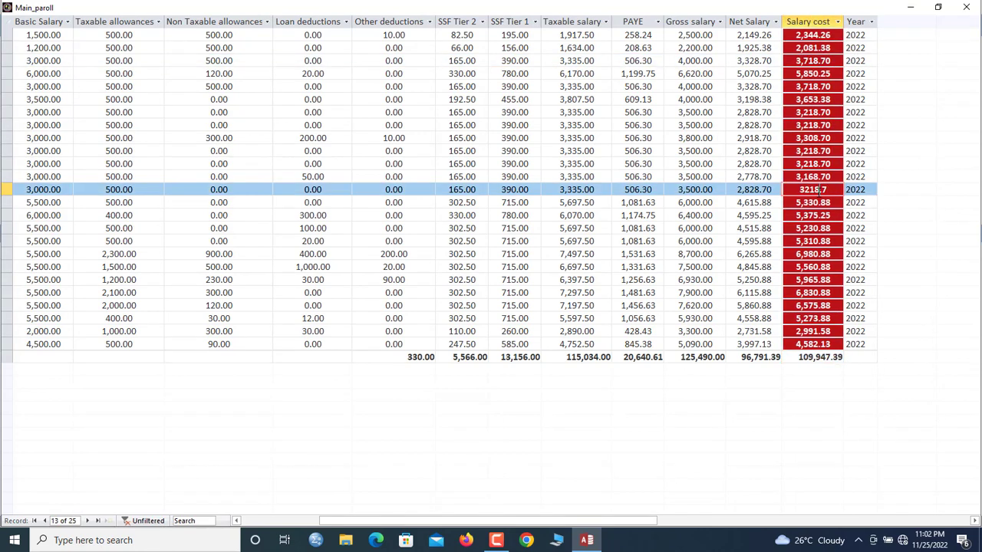
click(826, 254)
click(818, 215)
click(966, 7)
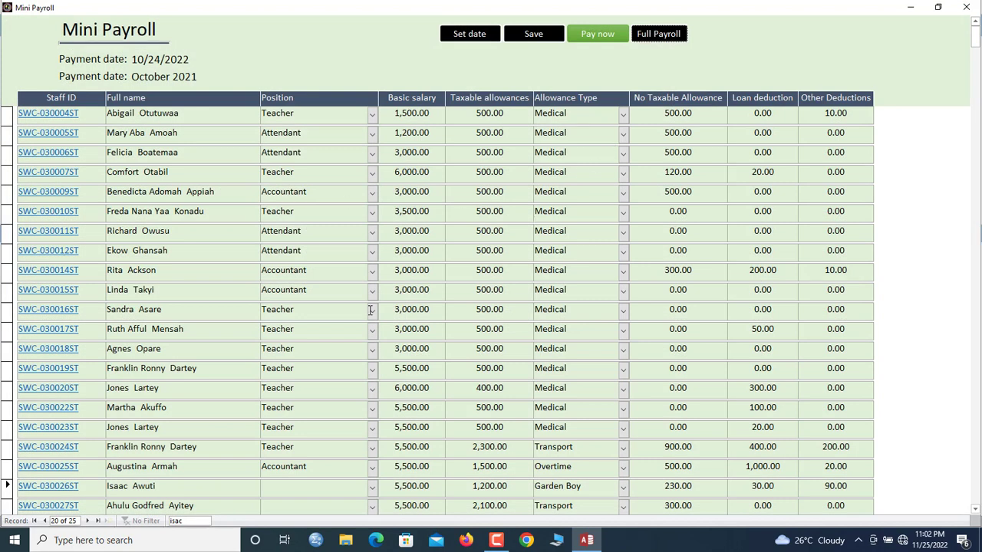
Generate the November 2021 payment for staff record 1, then open record 3's payment
click(598, 34)
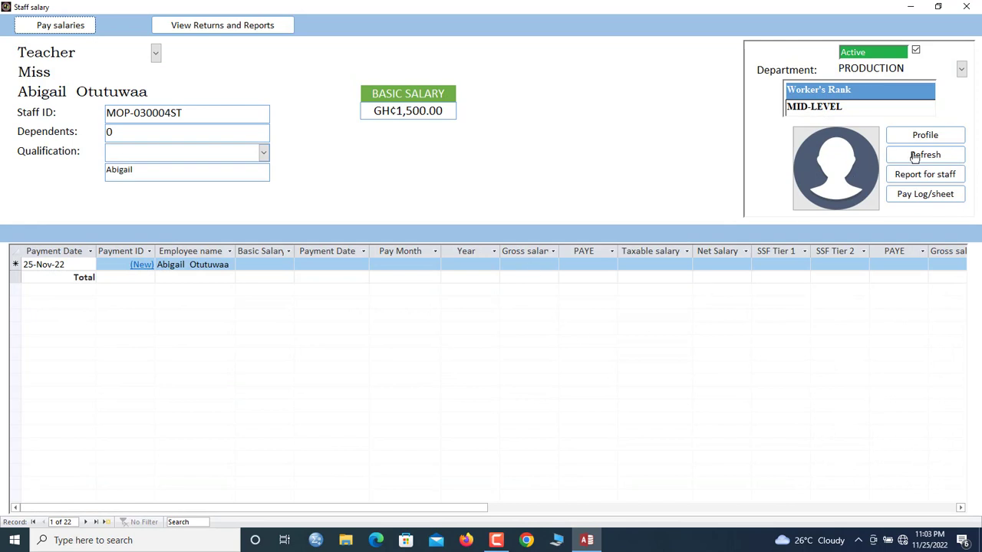
click(915, 156)
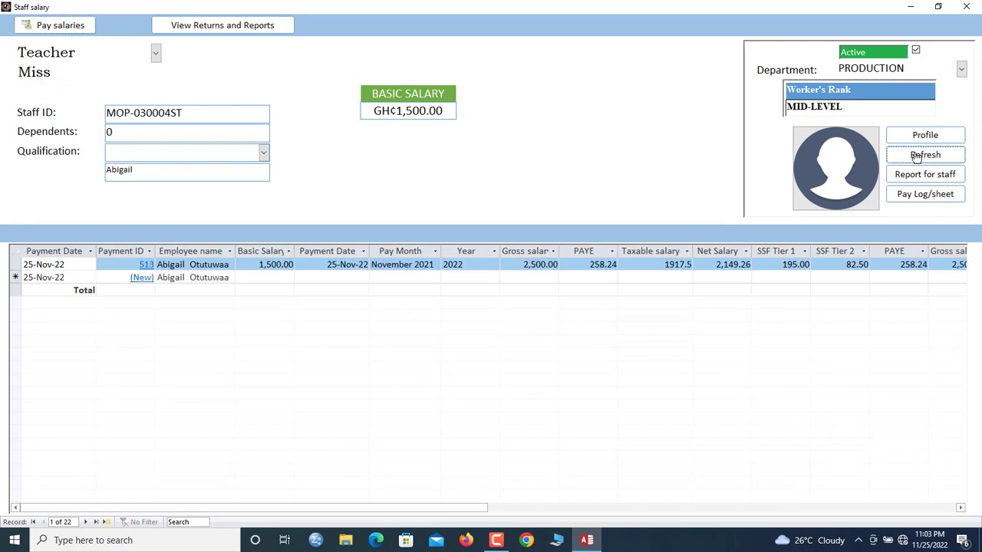
click(433, 267)
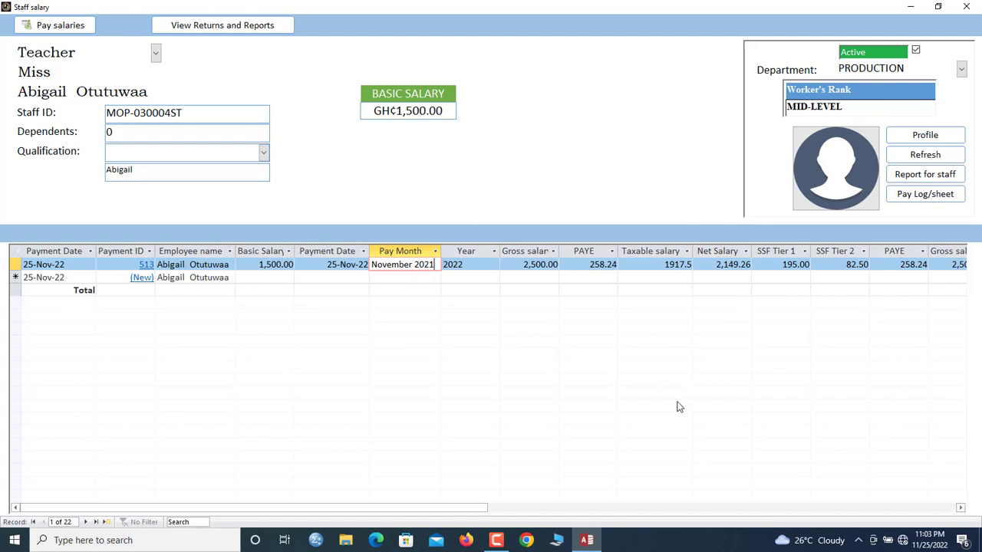
click(86, 522)
click(86, 523)
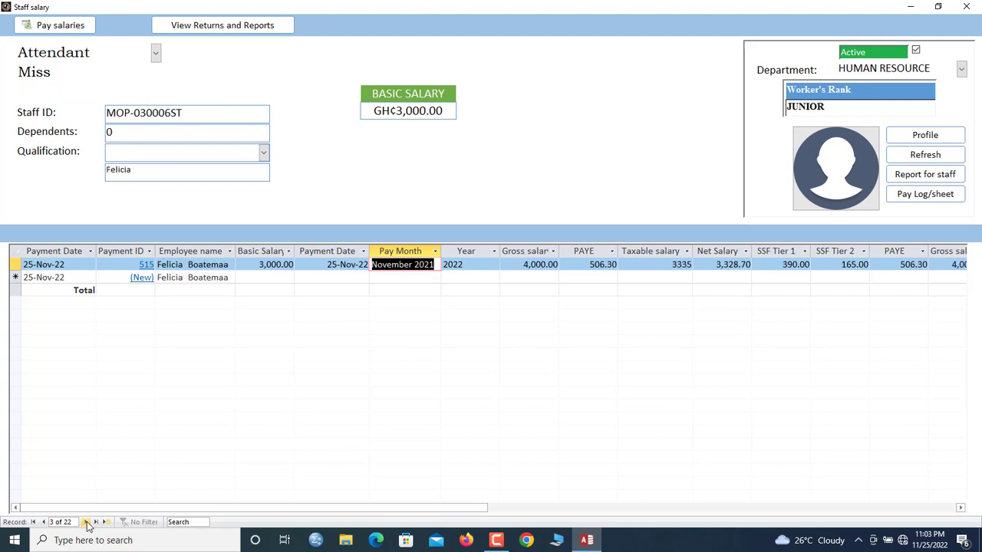
click(146, 265)
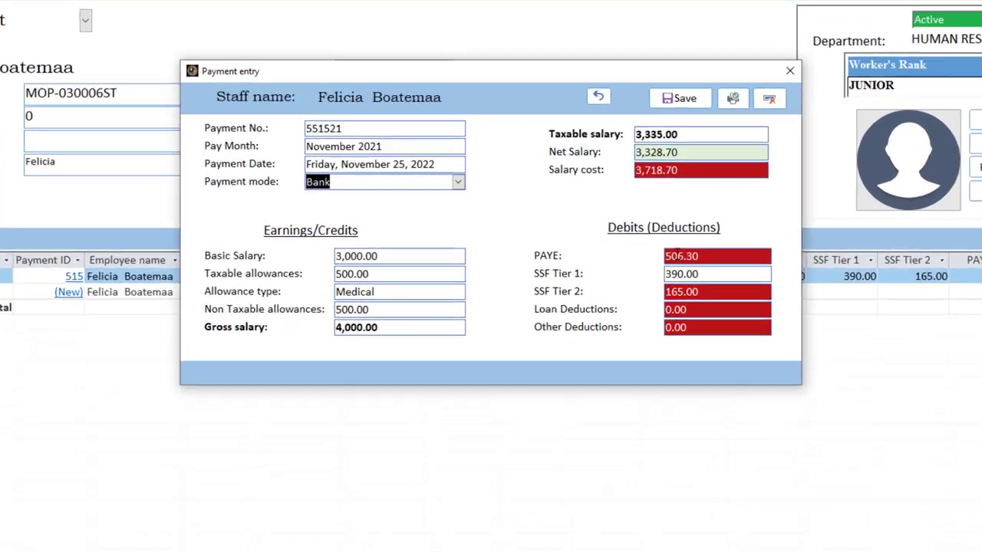
Enter a 90.00 loan deduction on the November 2021 payment and save it
click(649, 247)
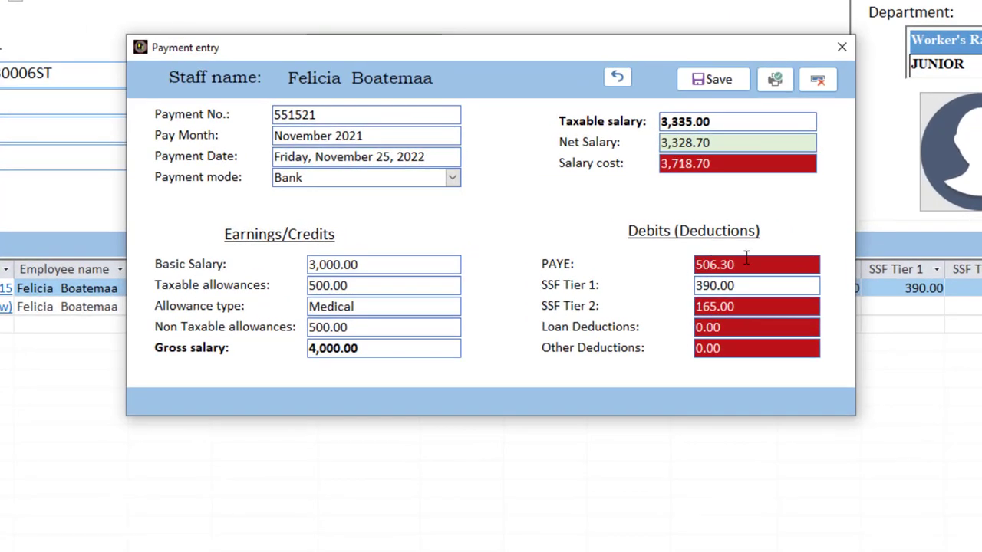
click(738, 290)
key(Tab)
click(733, 329)
drag(733, 330, 595, 311)
text(90)
click(717, 81)
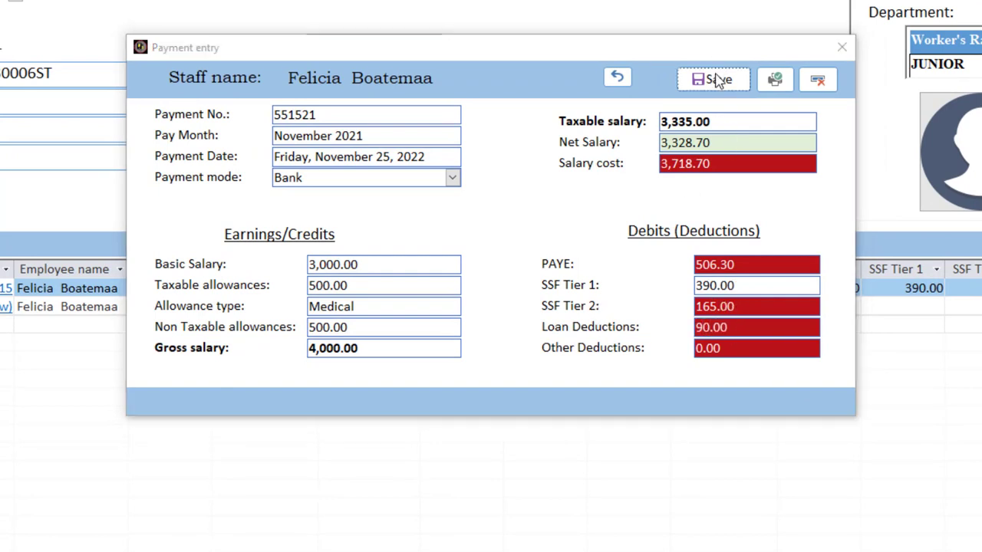
click(610, 362)
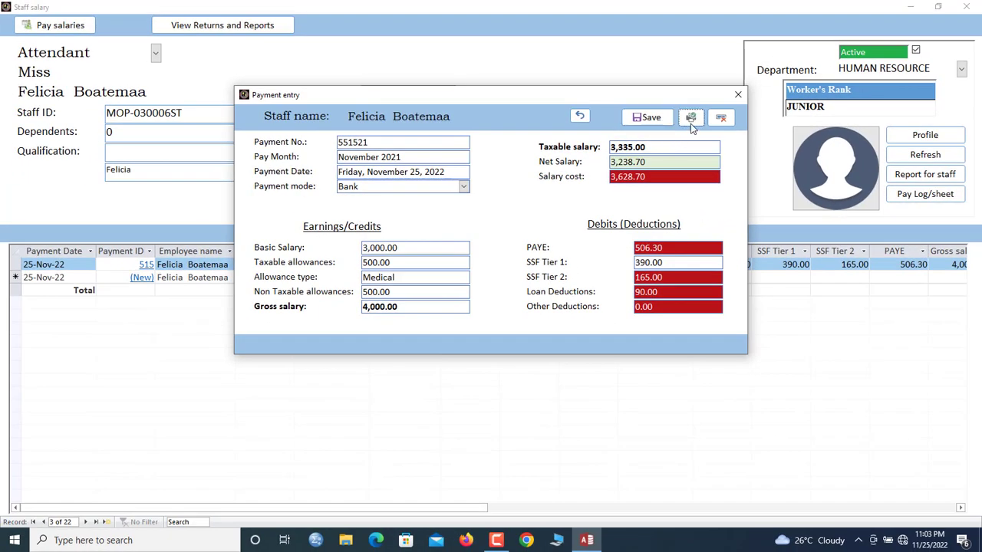
Preview the pay slip showing 3,238.70 net, then close it and the payment details
click(690, 118)
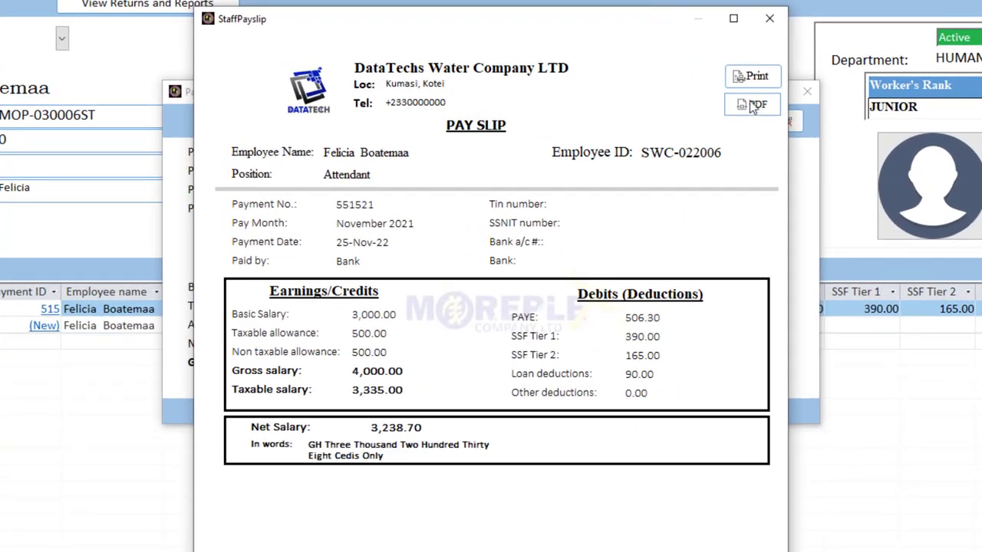
click(769, 17)
click(807, 92)
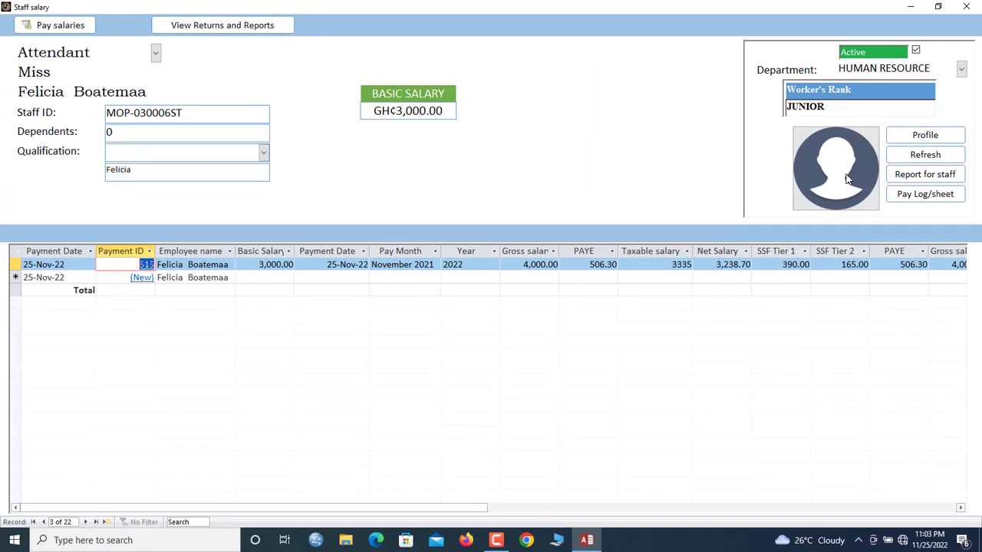
Display the November 2021 payroll report for all staff and open every staff member's StaffPayslip
click(927, 180)
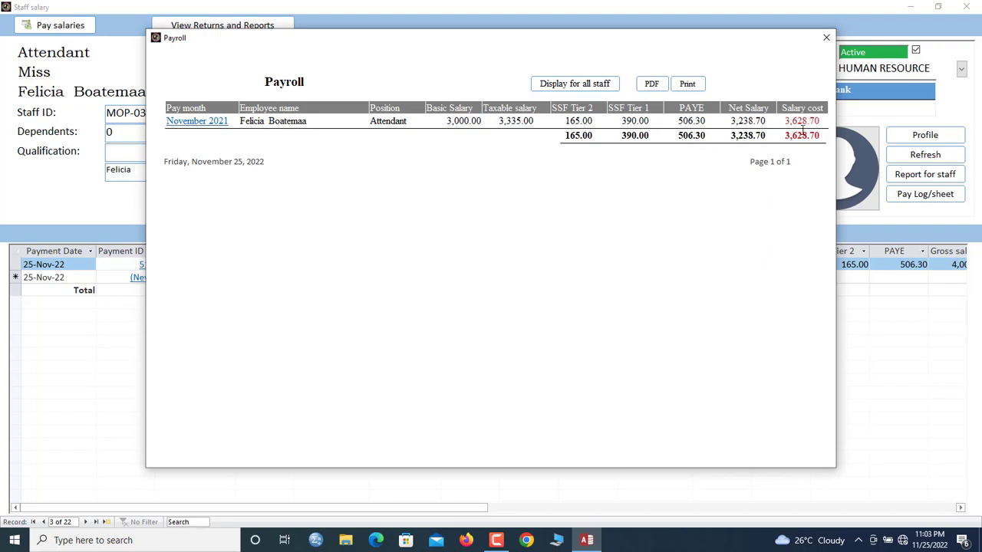
click(568, 88)
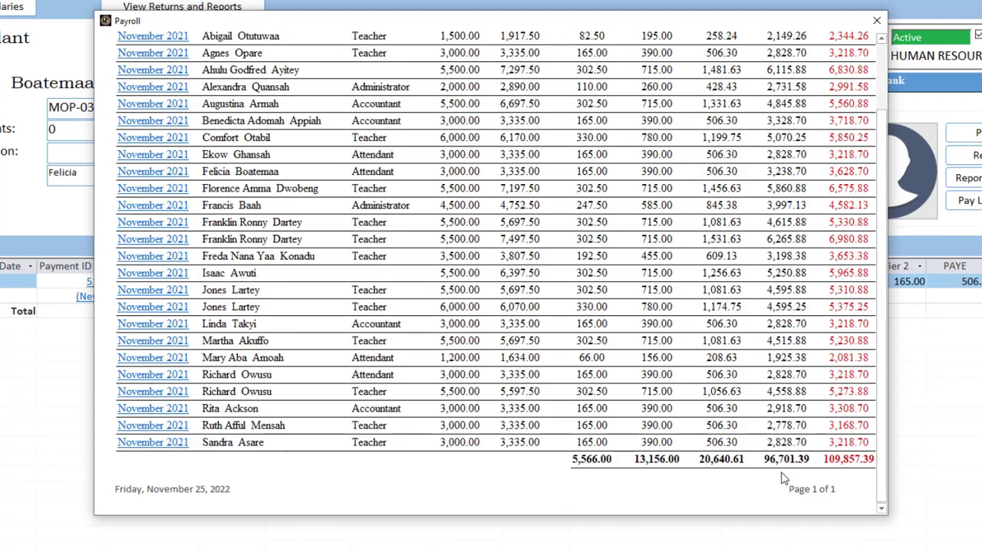
drag(882, 464, 909, 284)
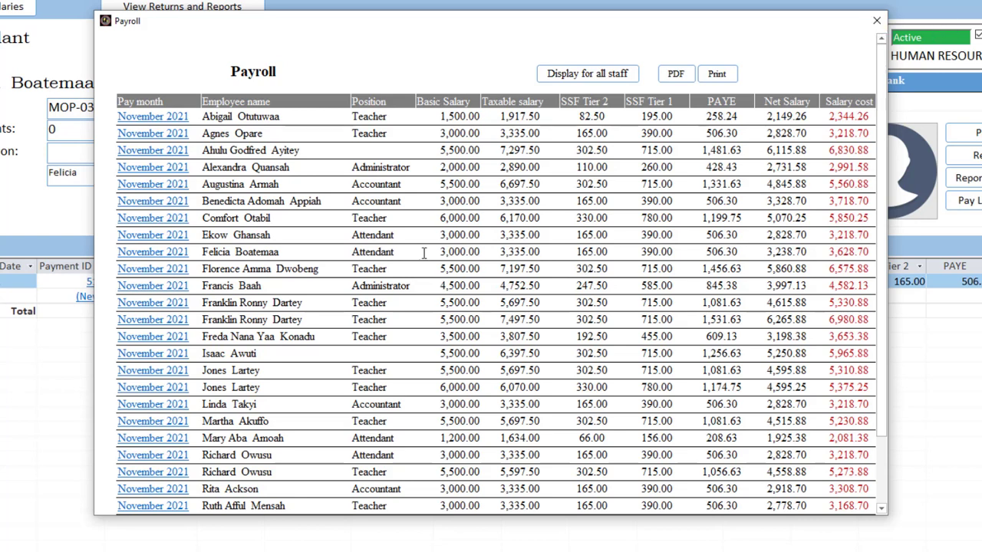
click(151, 255)
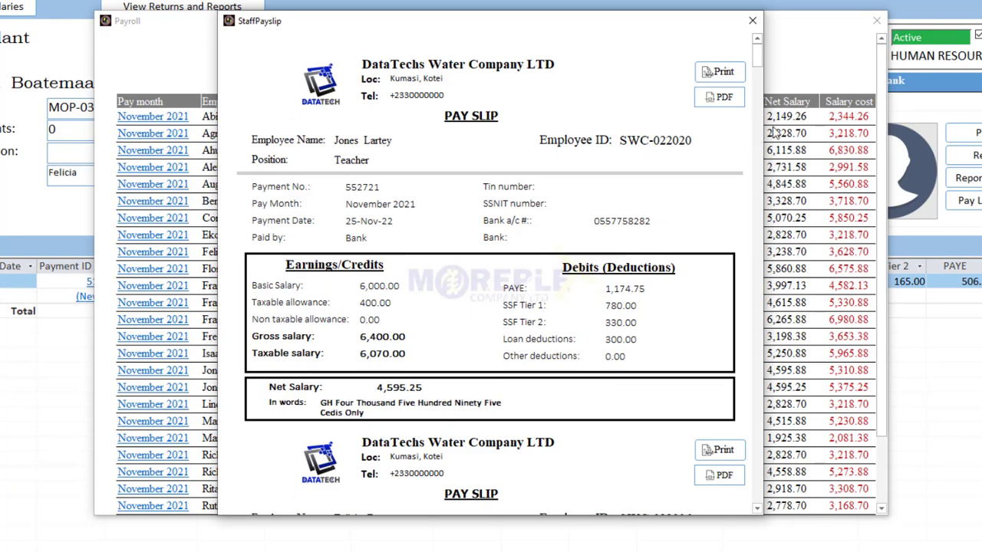
drag(763, 69, 775, 302)
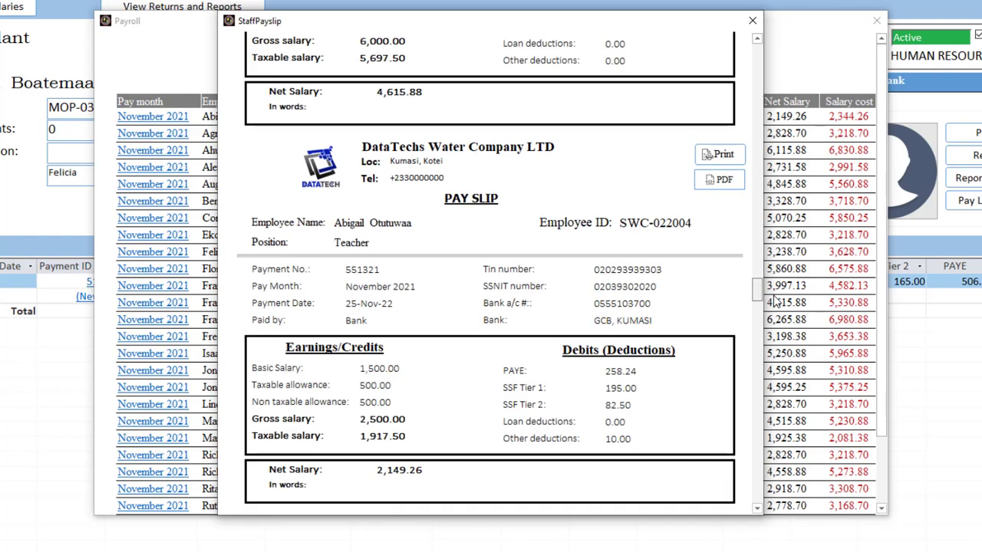
Close the StaffPayslip and Payroll reports and dismiss the pay returns and reports options
click(756, 39)
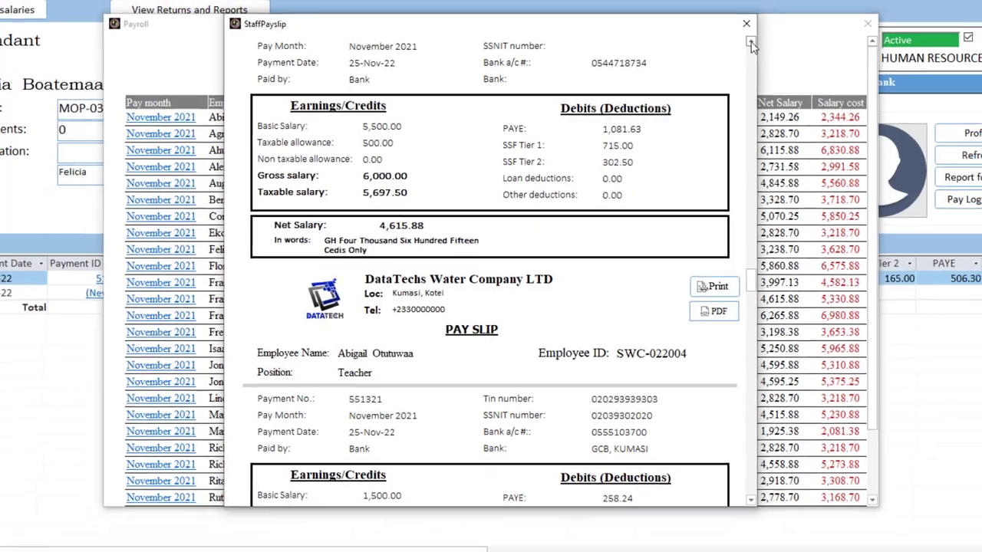
click(757, 39)
click(719, 38)
click(826, 38)
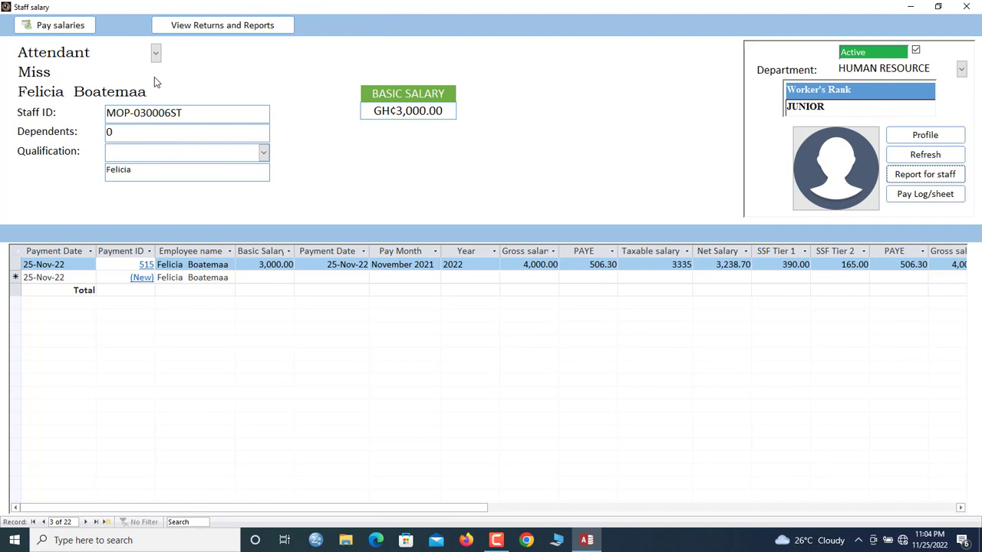
click(206, 26)
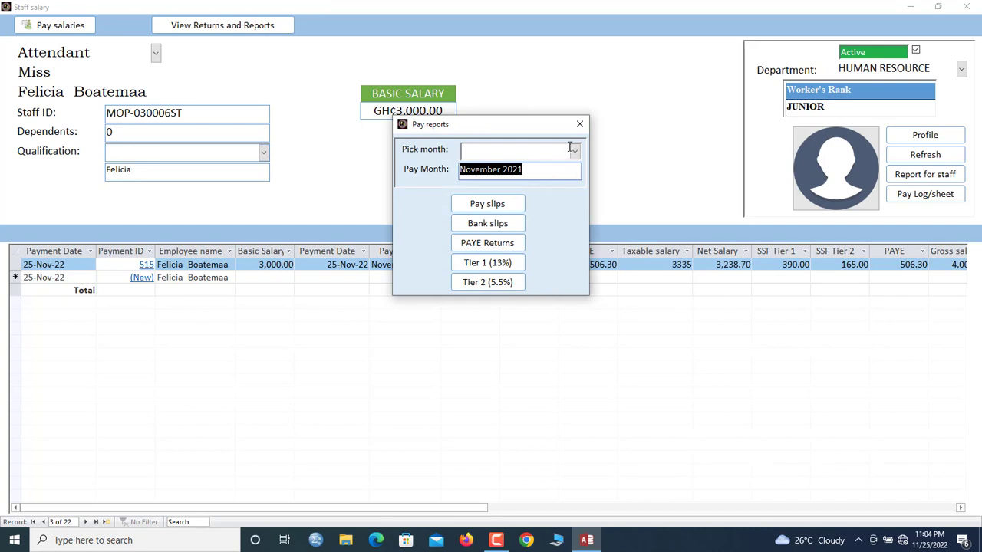
click(579, 124)
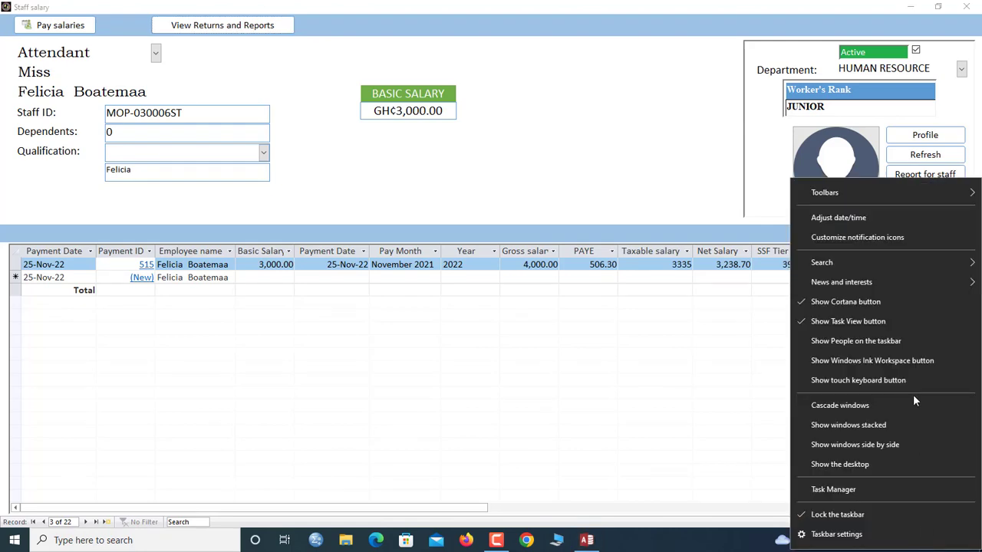
Manually change the system date's month to December and year to 2021, then close Settings
click(837, 219)
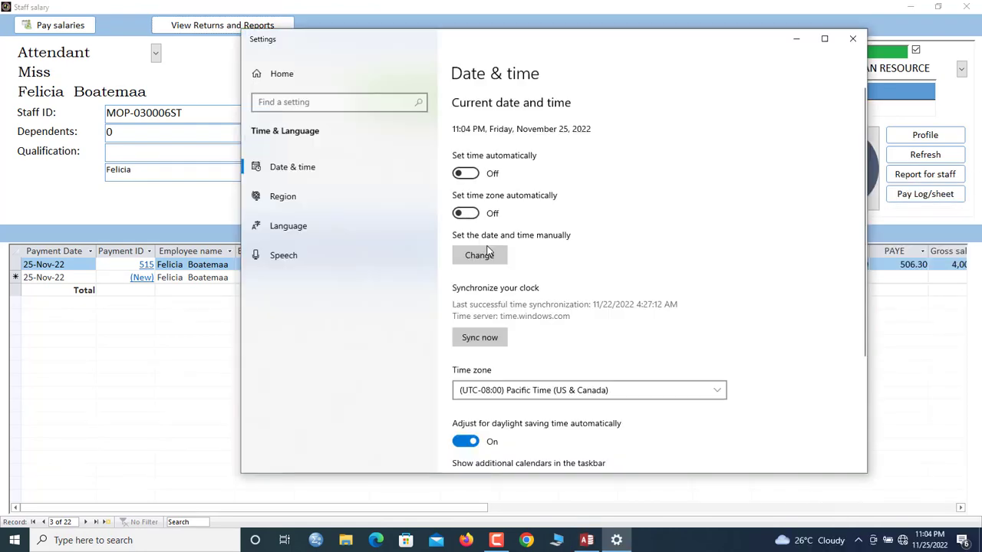
click(478, 257)
click(430, 222)
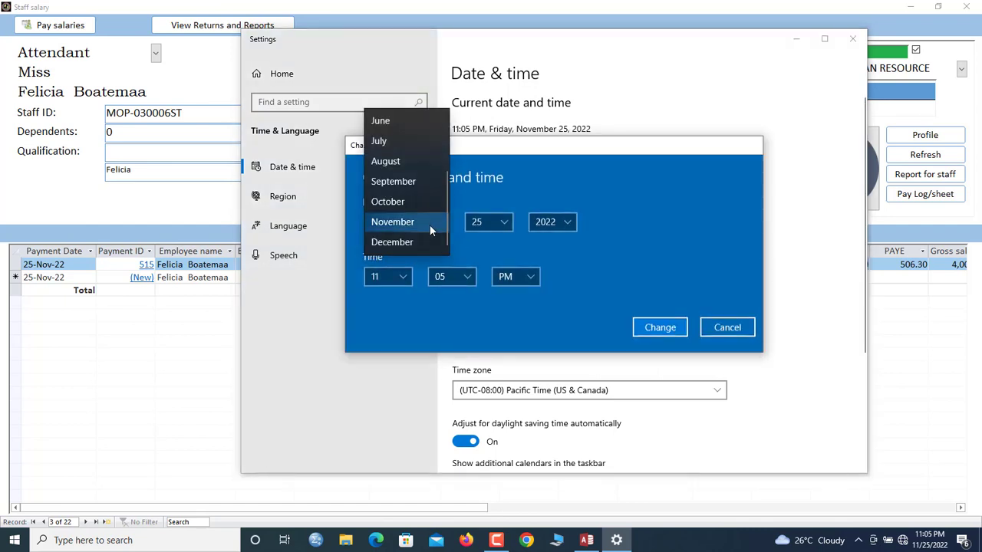
click(417, 242)
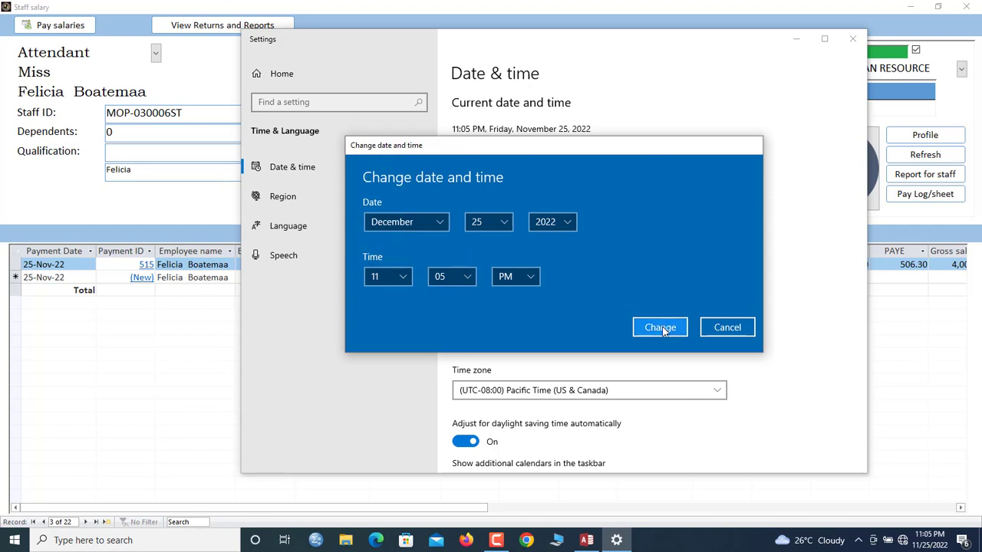
click(553, 222)
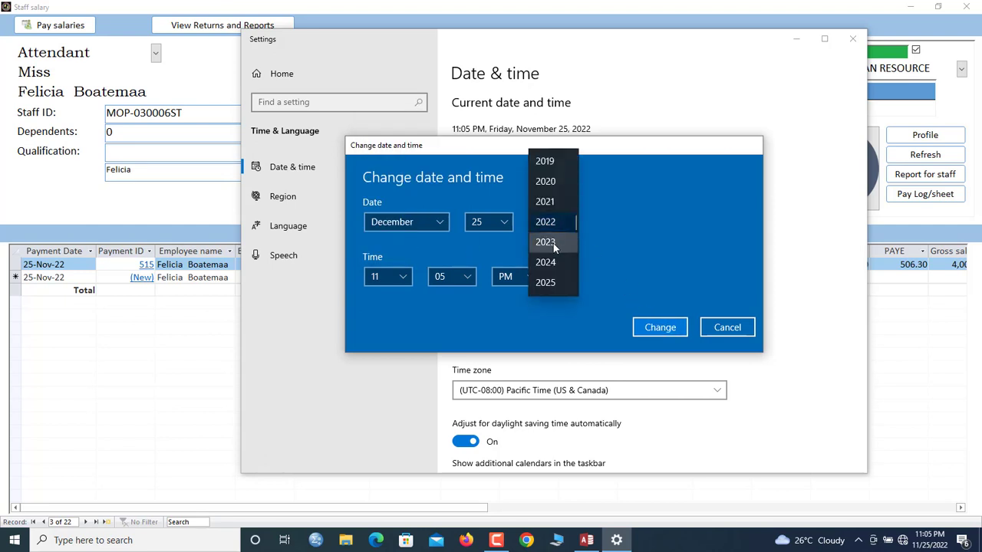
click(547, 203)
click(663, 333)
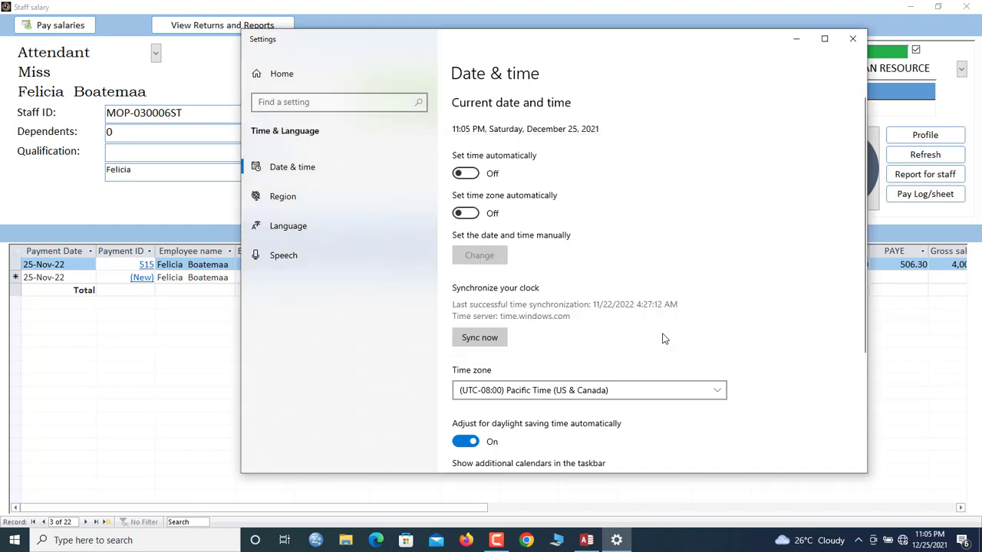
click(852, 39)
Pay December 2021 salaries for all staff, appending 25 payment records from the payroll sheet
click(920, 164)
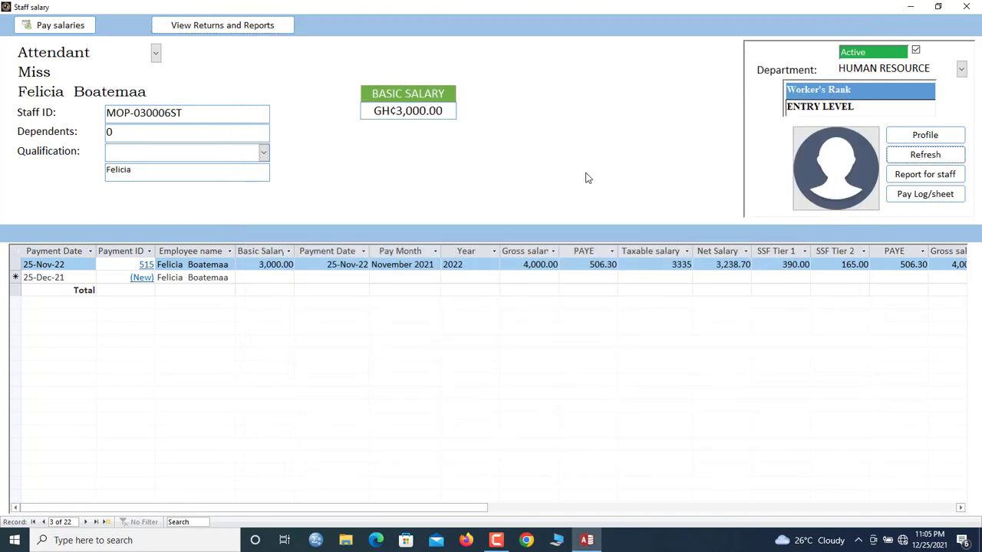
click(66, 27)
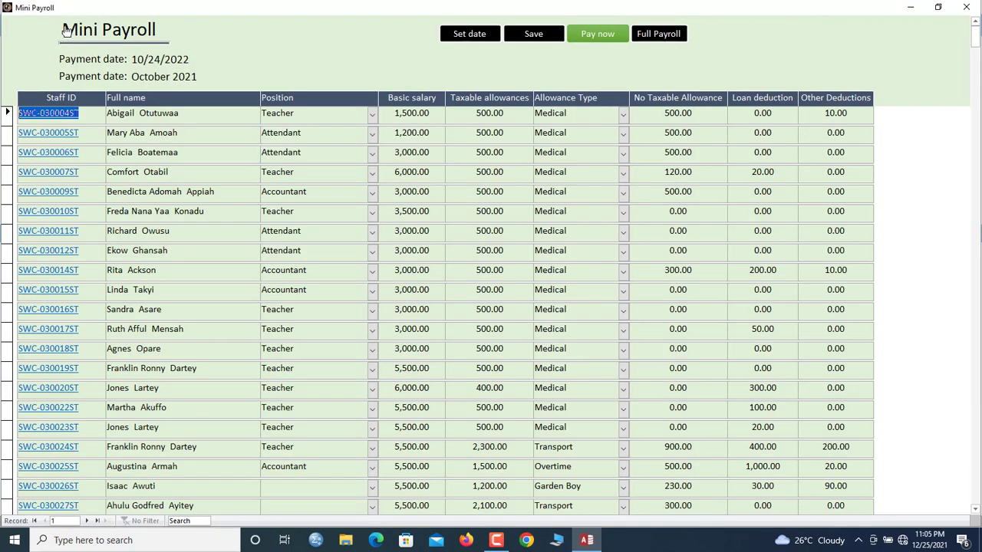
click(765, 289)
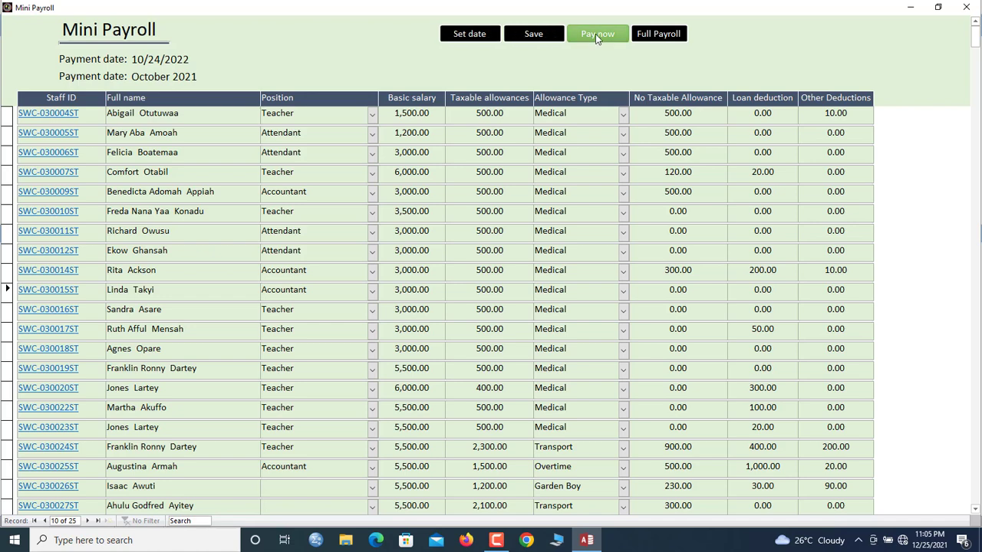
click(597, 34)
click(464, 327)
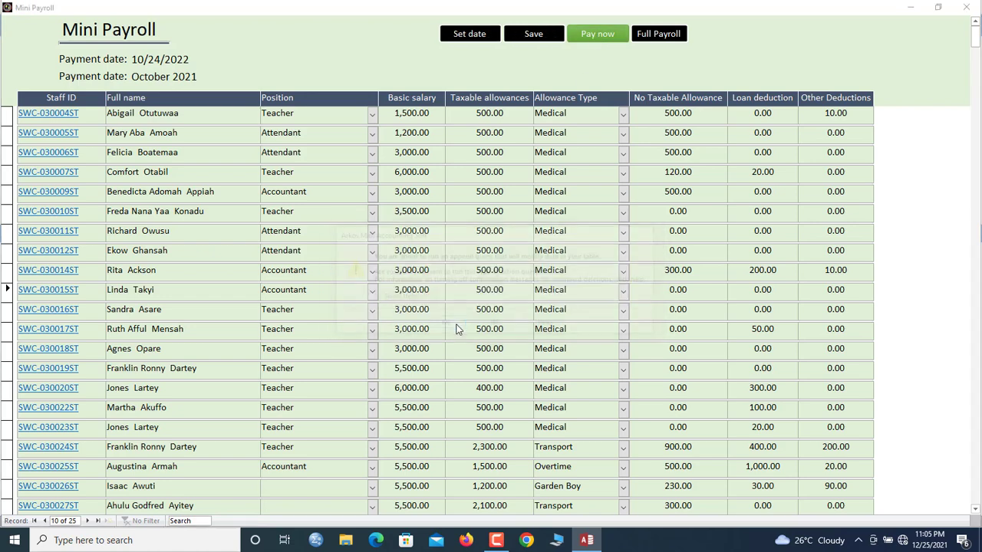
click(470, 310)
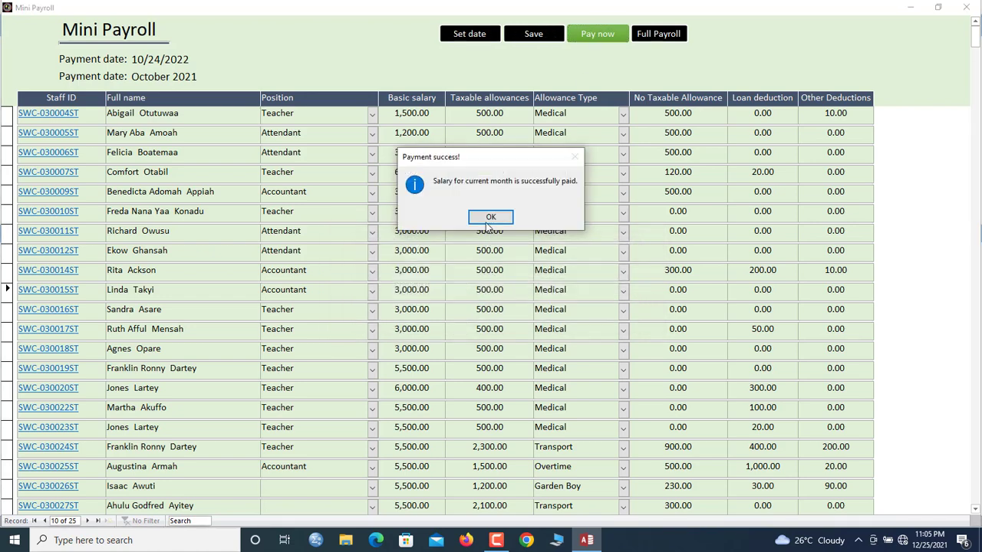
click(487, 221)
click(968, 8)
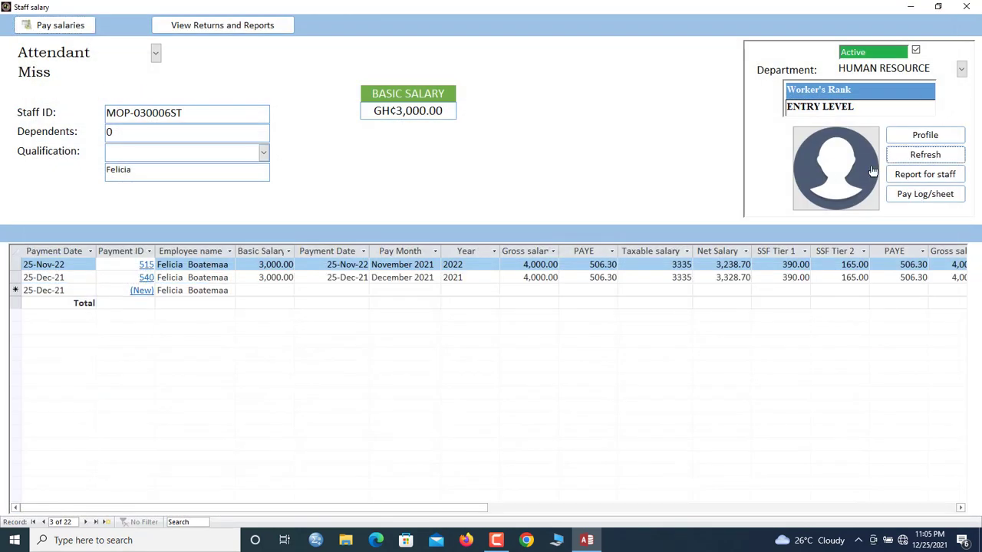
Check the new 25-Dec-21 payment row for record 3 and refresh the salary form
click(432, 277)
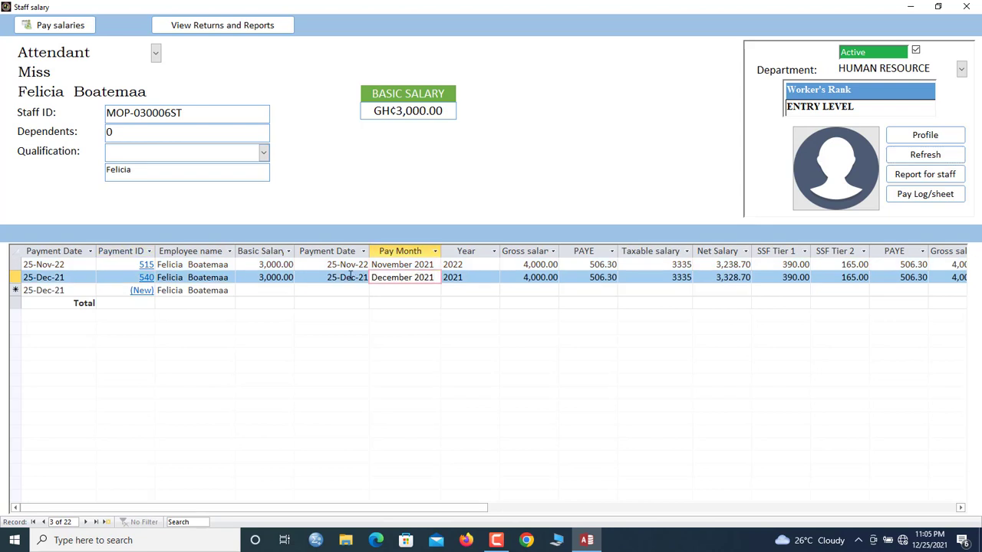
click(323, 277)
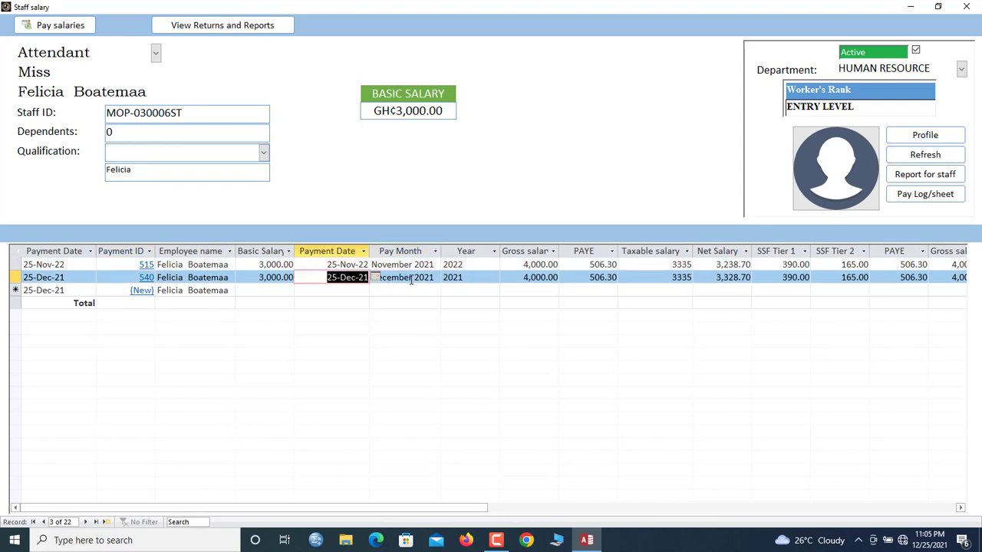
drag(415, 280, 431, 277)
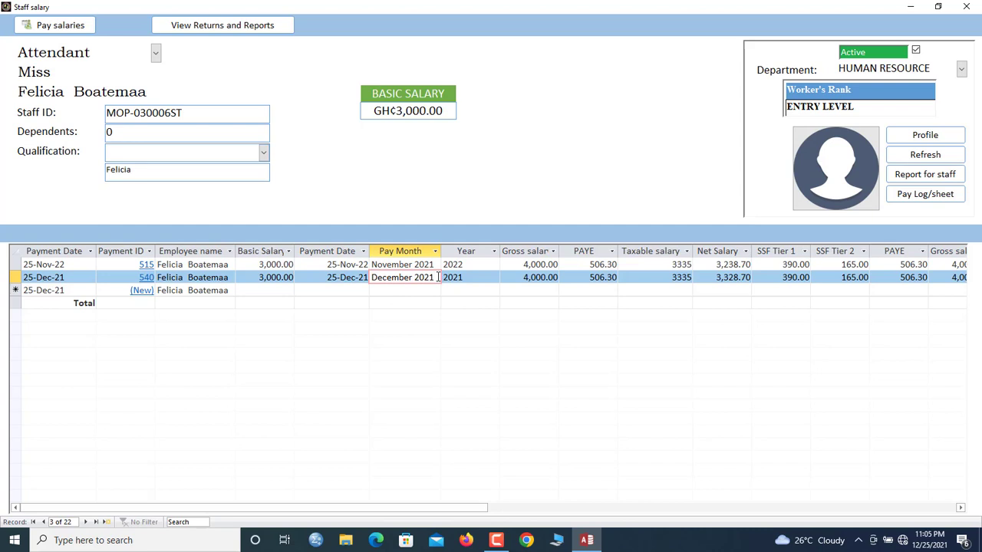
click(912, 157)
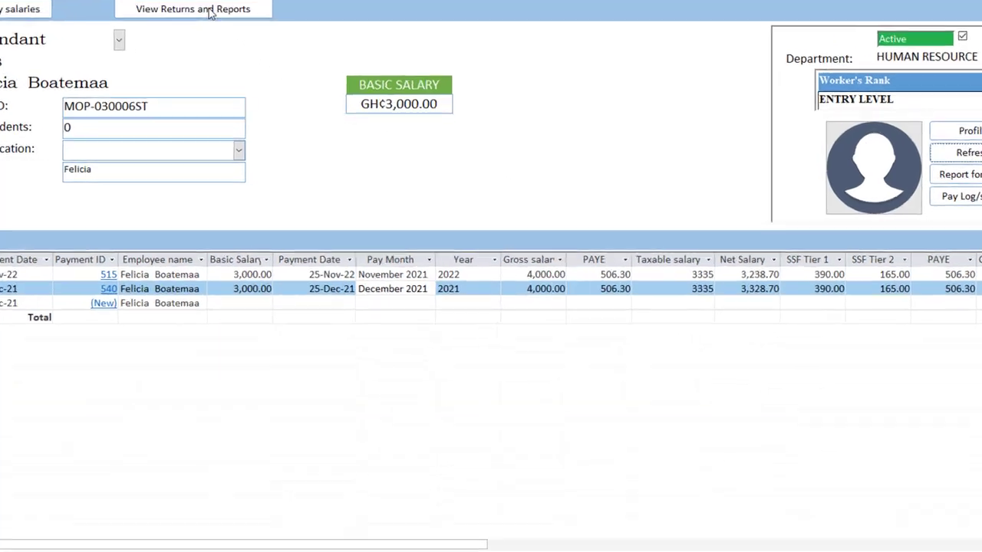
Generate the December 2021 pay slips for all staff
click(232, 26)
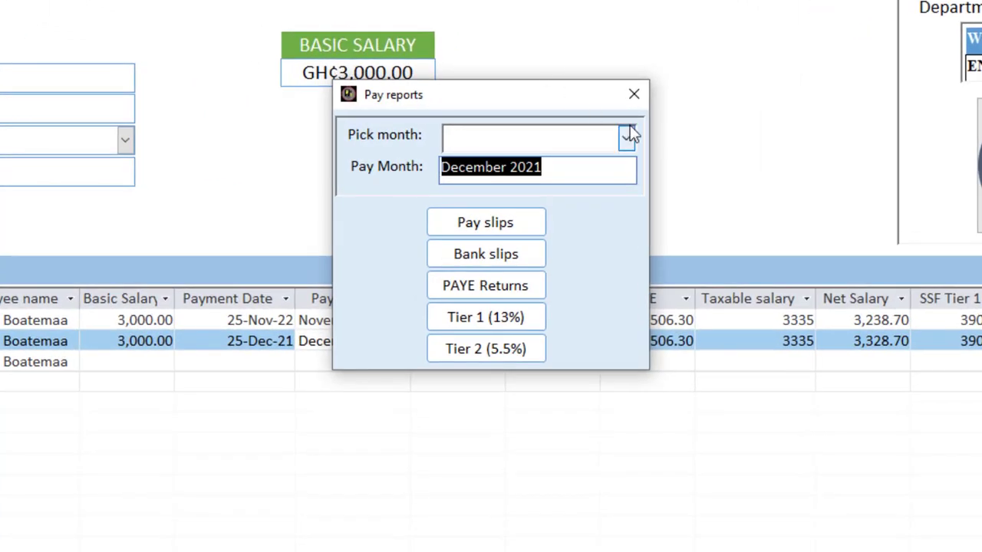
click(628, 132)
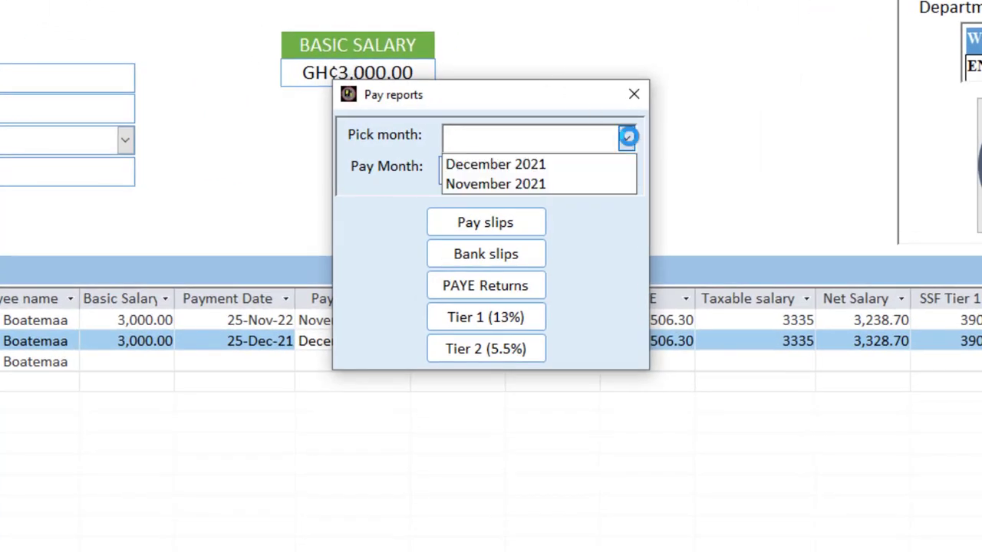
click(556, 170)
click(504, 225)
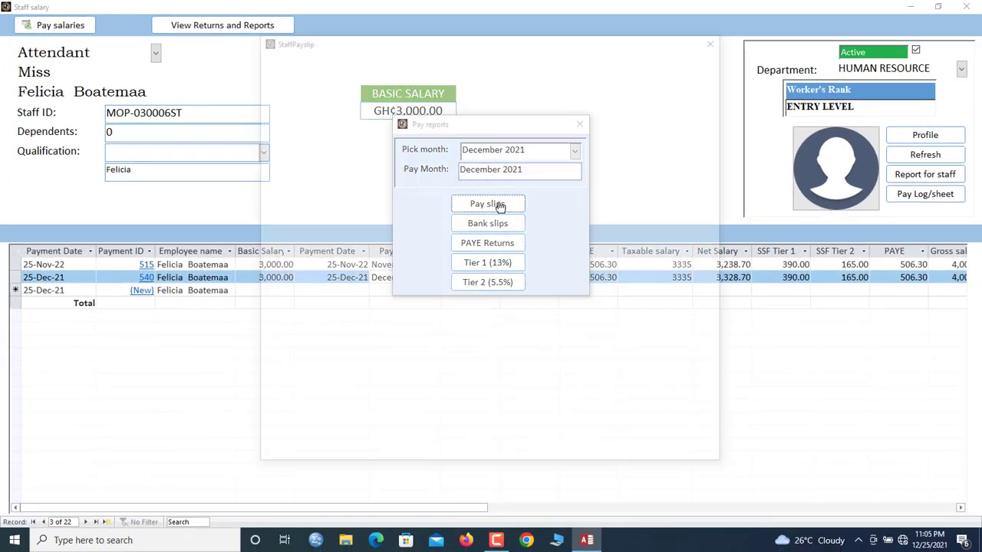
drag(721, 72, 725, 181)
drag(722, 461, 722, 463)
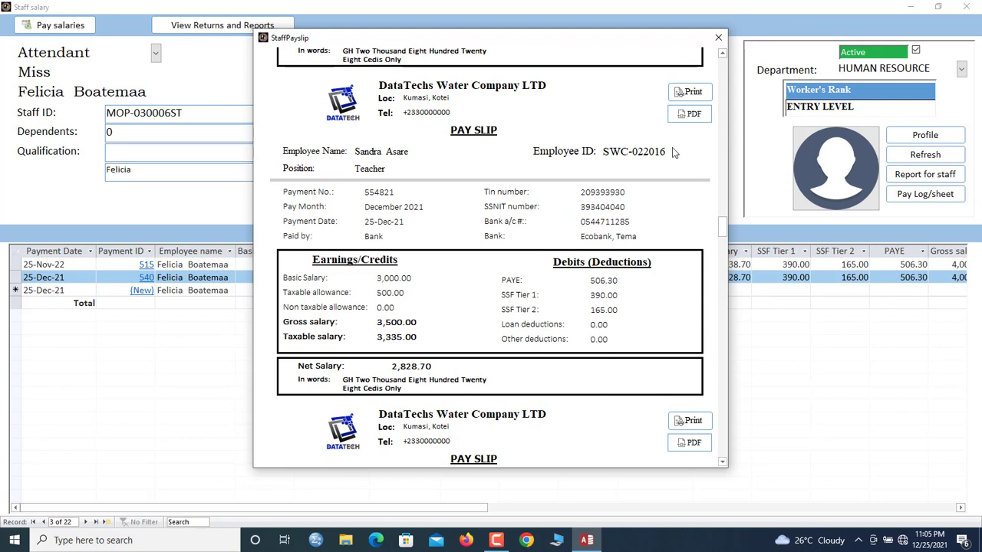
Produce the December 2021 payroll bank-slip report for all 25 staff
click(718, 37)
click(486, 224)
drag(730, 142, 750, 120)
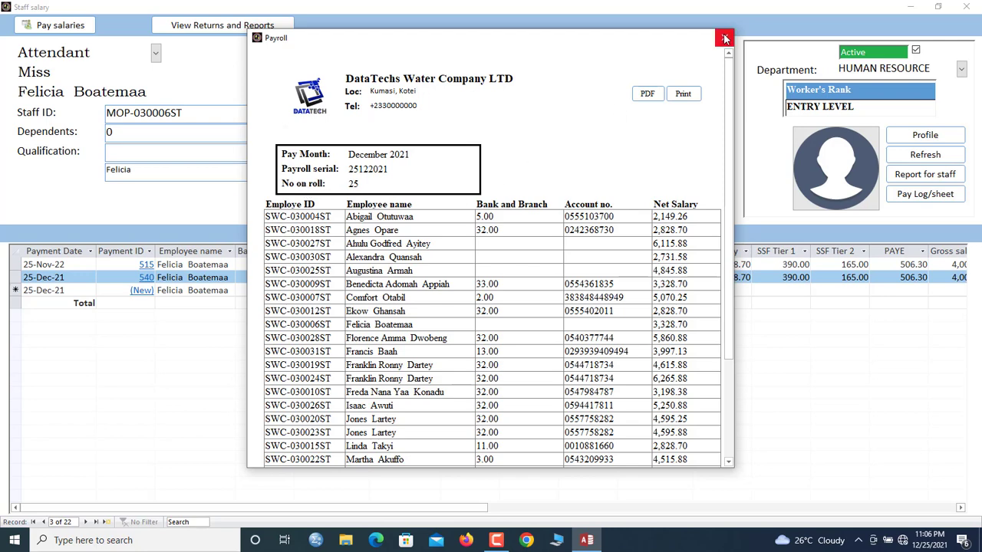
Open the December 2021 PAYE returns, check amounts down to the 20,640.61 grand total, and close it
click(724, 37)
click(482, 251)
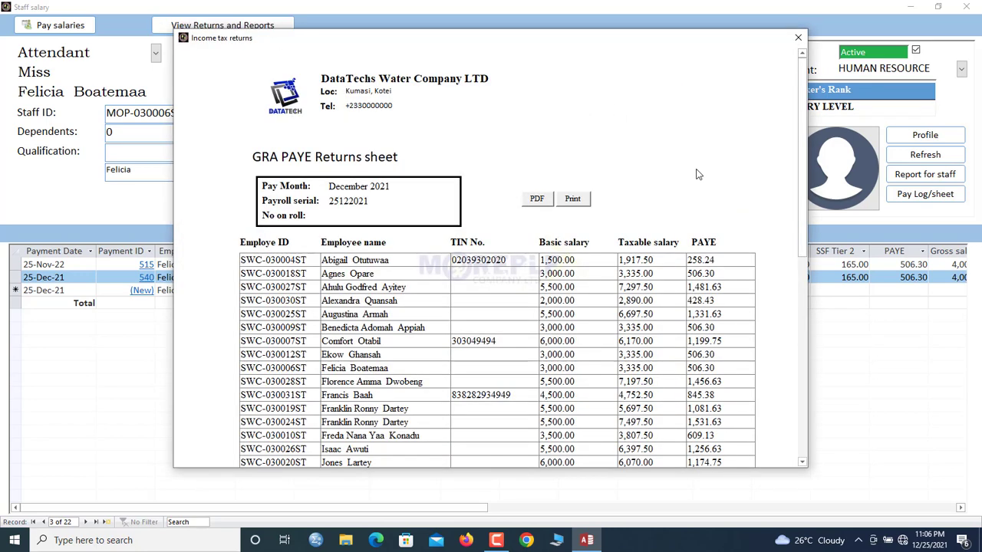
scroll(775, 169, down, 3)
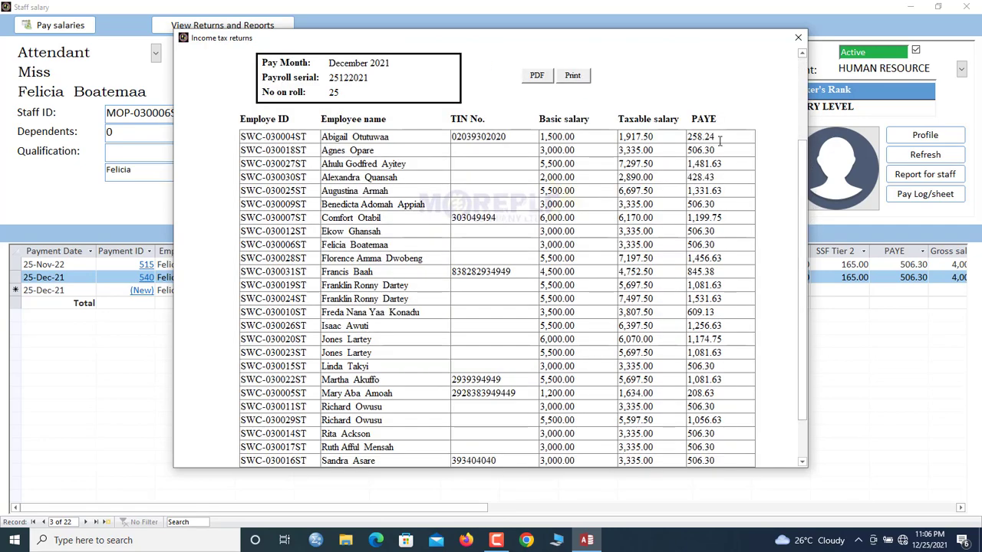
drag(719, 139, 673, 137)
click(712, 150)
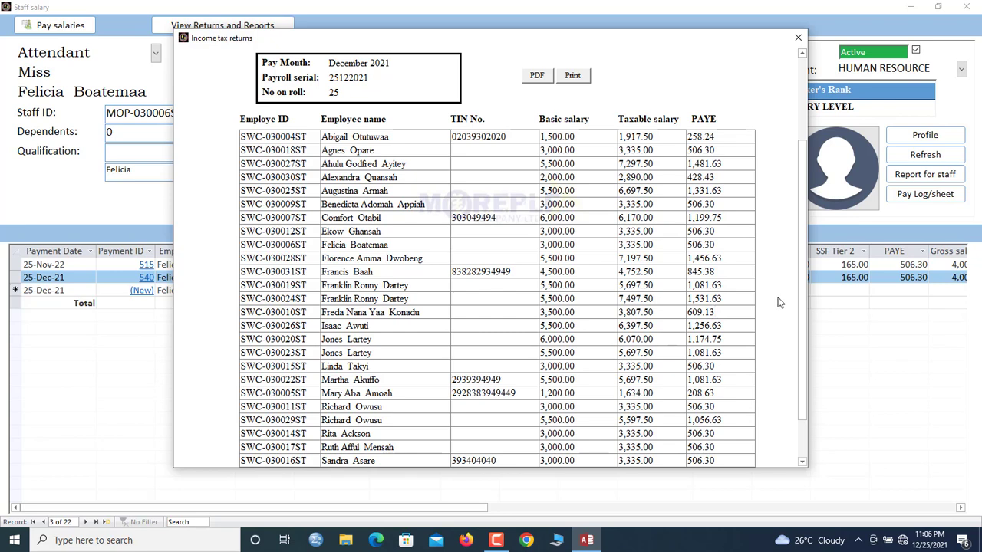
drag(715, 366, 673, 366)
scroll(804, 228, down, 3)
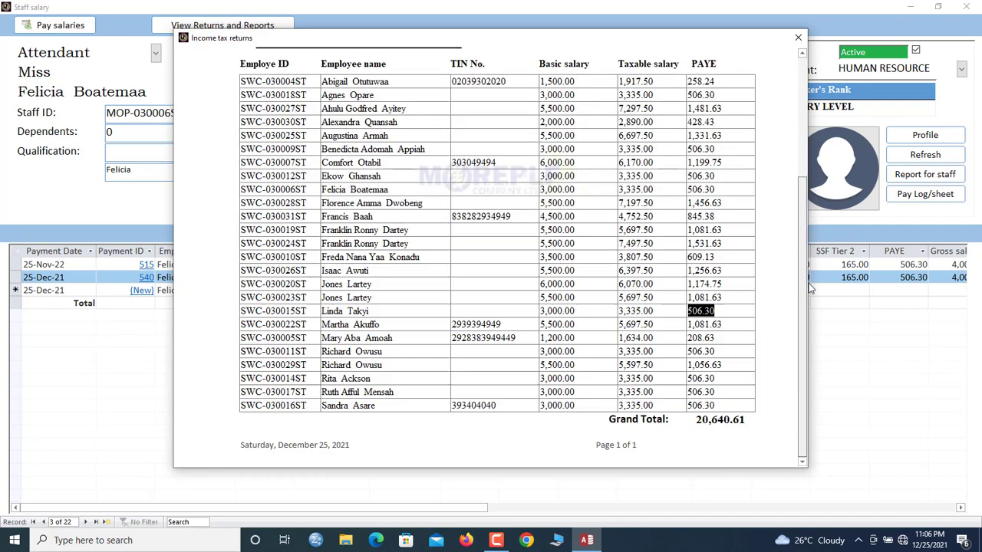
click(721, 403)
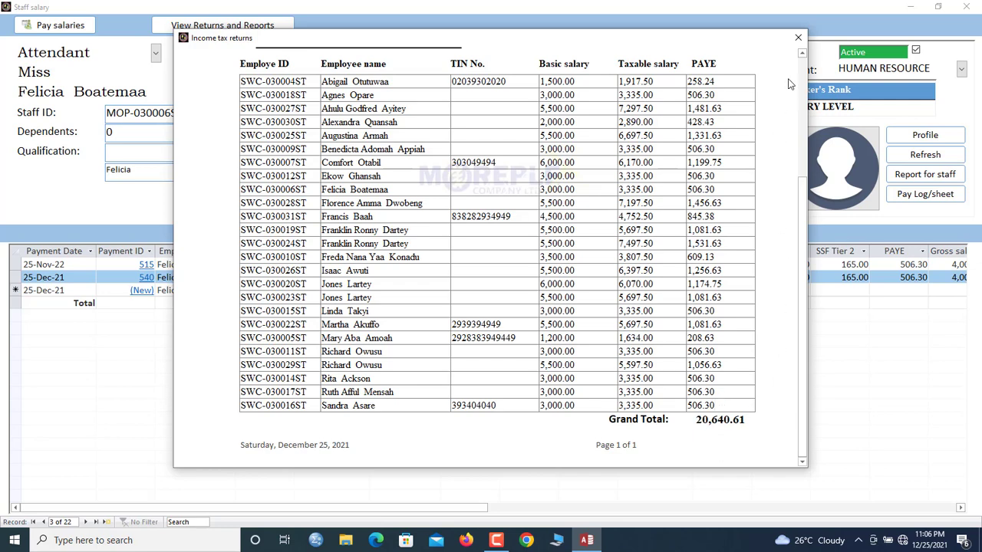
click(798, 37)
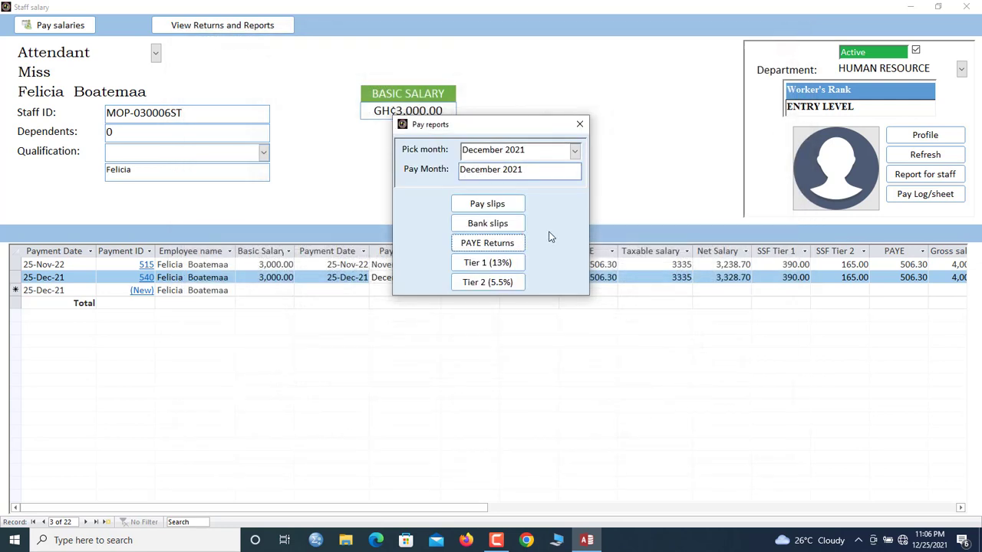
Generate and review the December 2021 SSNIT Tier 1 (13%) contribution returns
click(487, 265)
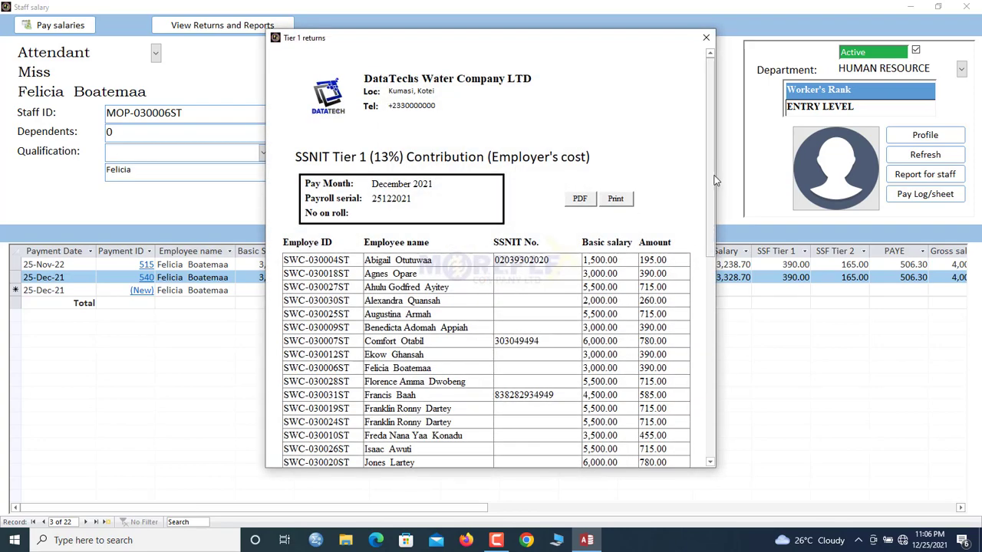
scroll(713, 180, down, 10)
scroll(714, 153, up, 10)
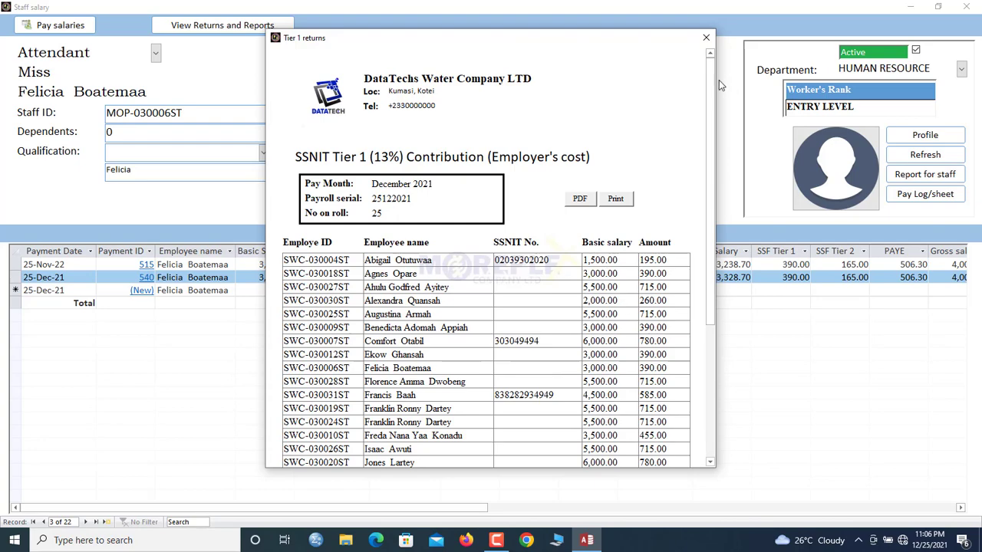
scroll(713, 100, down, 5)
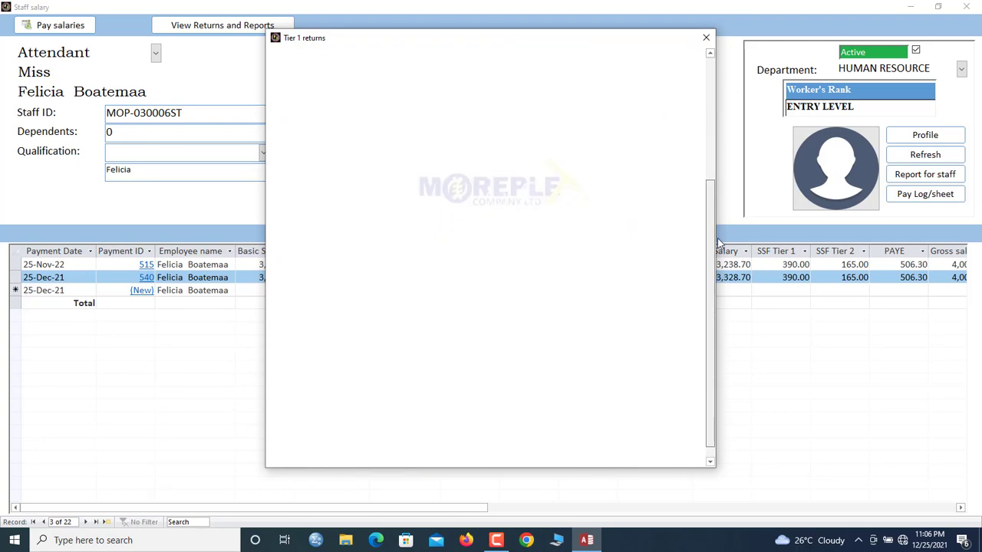
scroll(713, 115, up, 5)
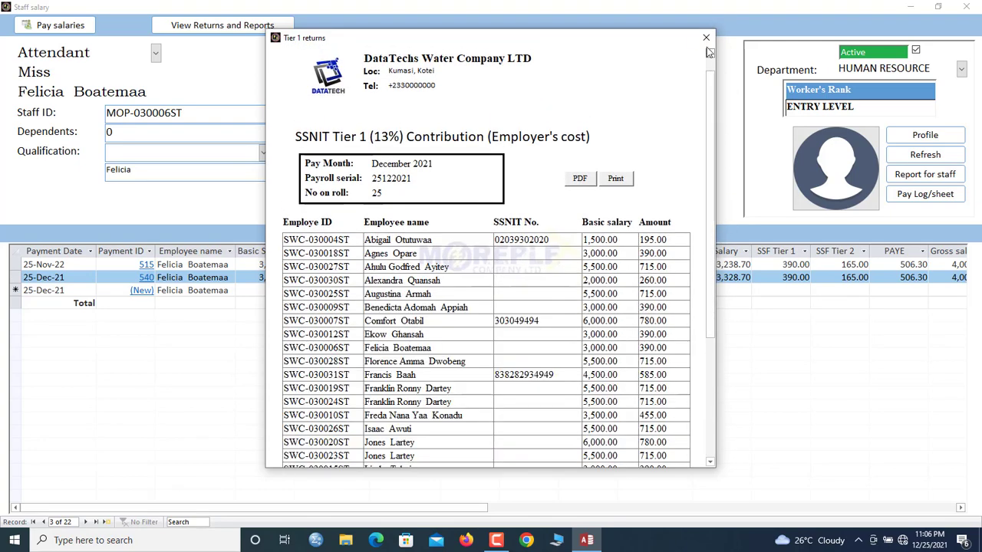
click(706, 37)
Generate the Tier 2 (5.5%) contribution returns and scroll to its 5,566.00 total
click(488, 282)
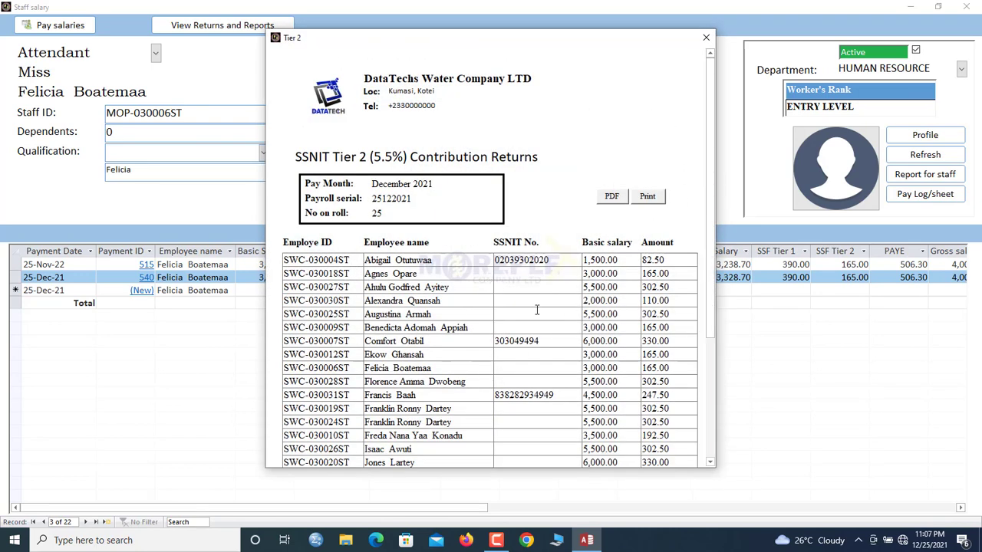
scroll(714, 160, down, 3)
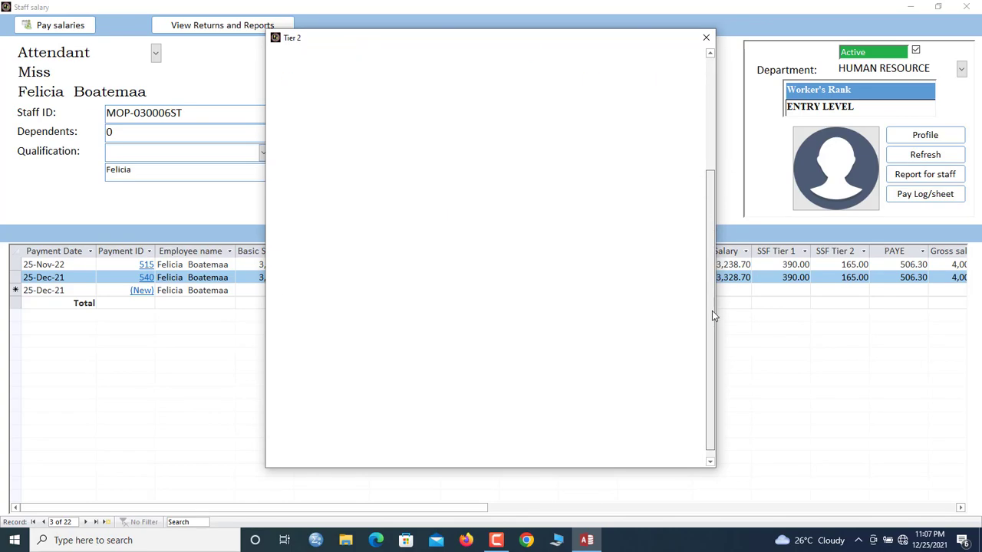
scroll(664, 413, down, 2)
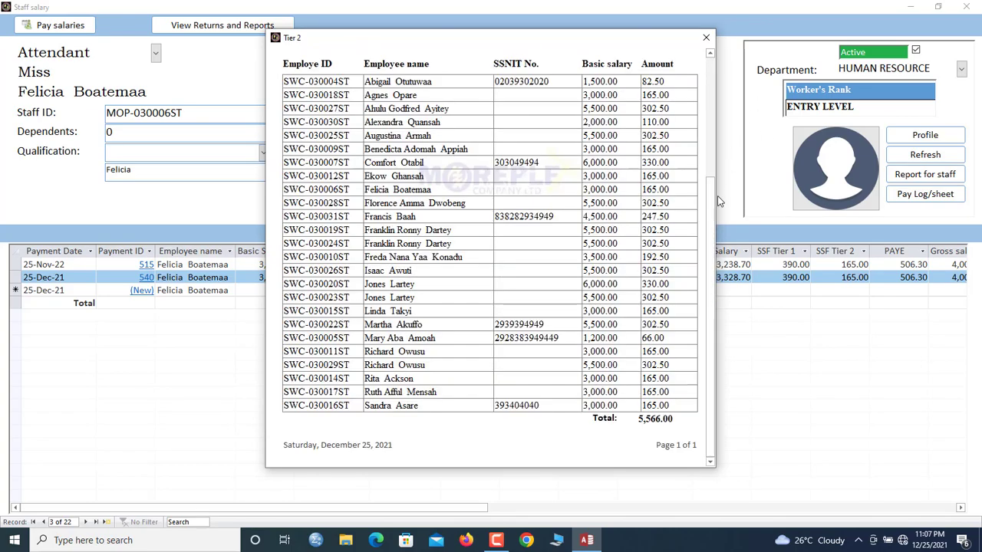
drag(711, 211, 712, 90)
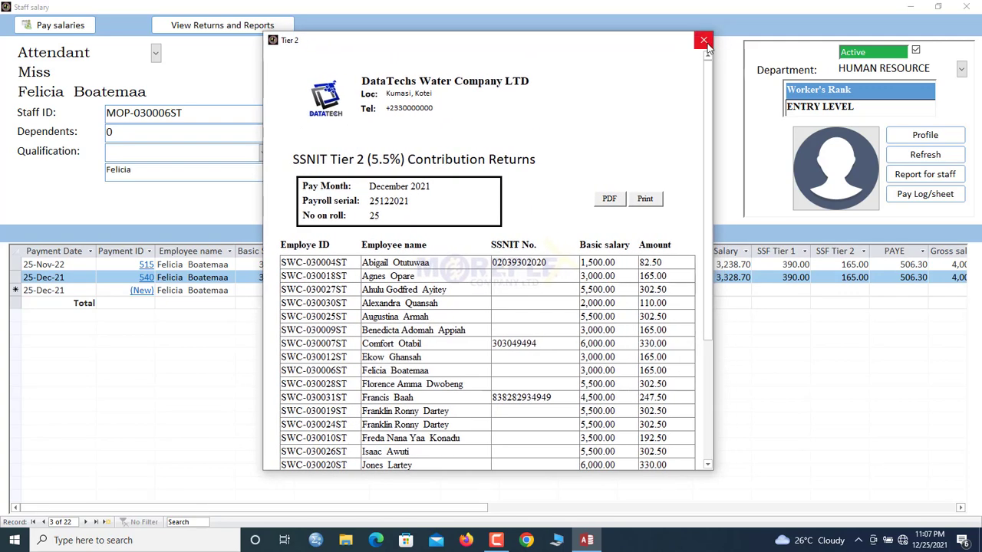
Switch the report month to November 2021, review its PAYE returns, and close the pay reports options
click(704, 41)
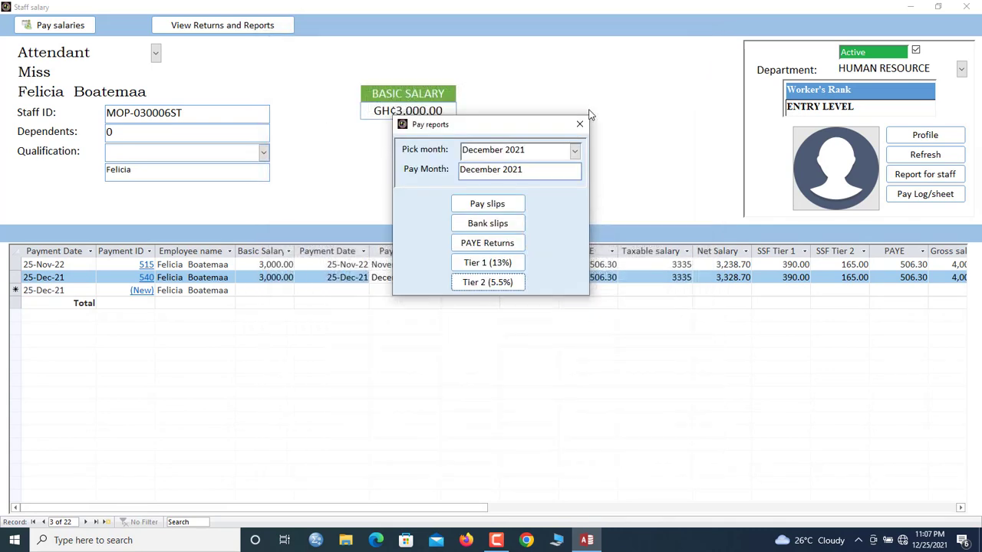
click(575, 151)
click(523, 180)
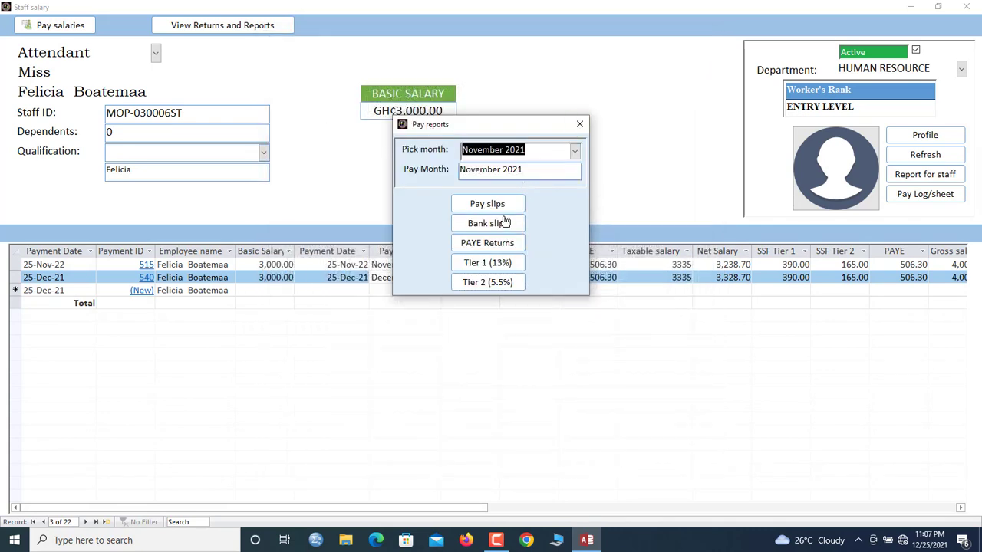
click(494, 243)
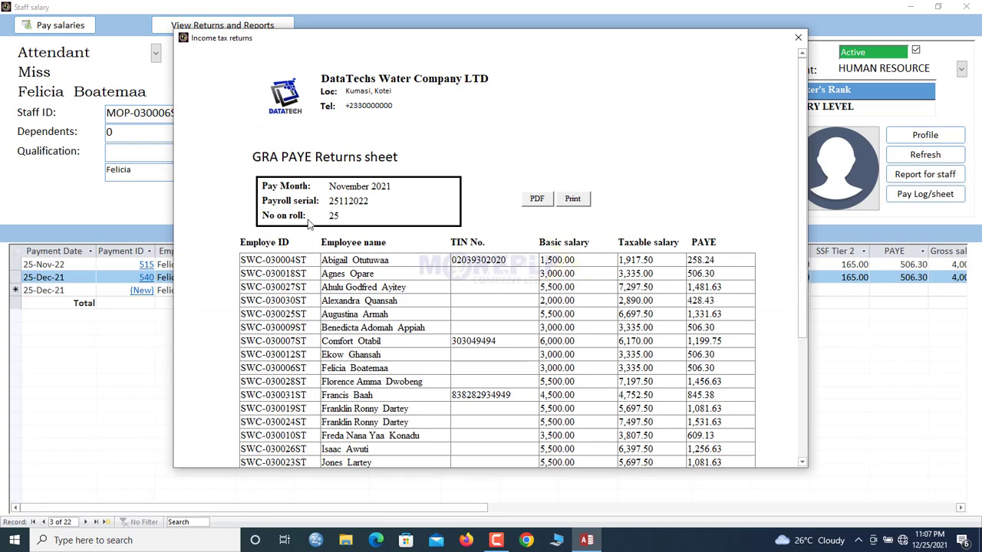
drag(808, 233, 813, 164)
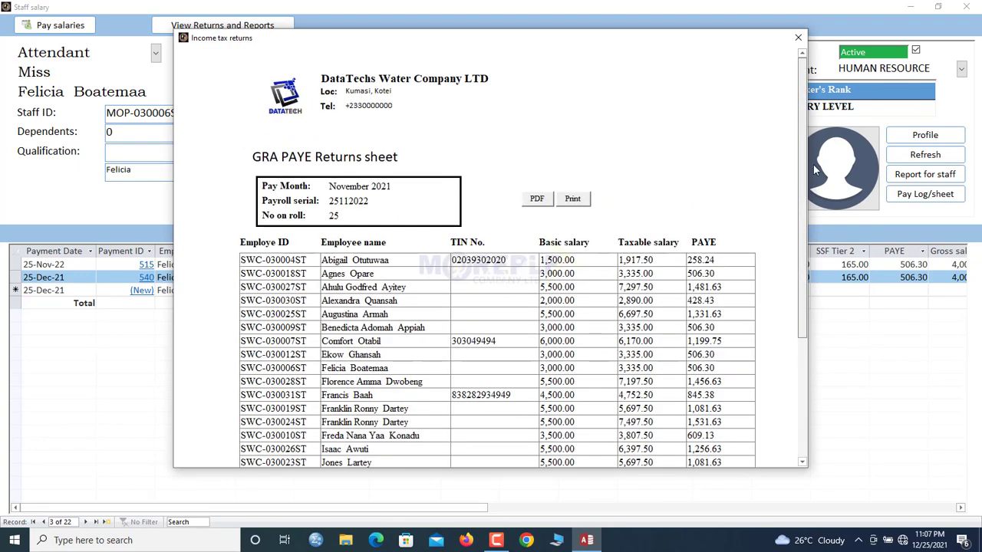
click(798, 37)
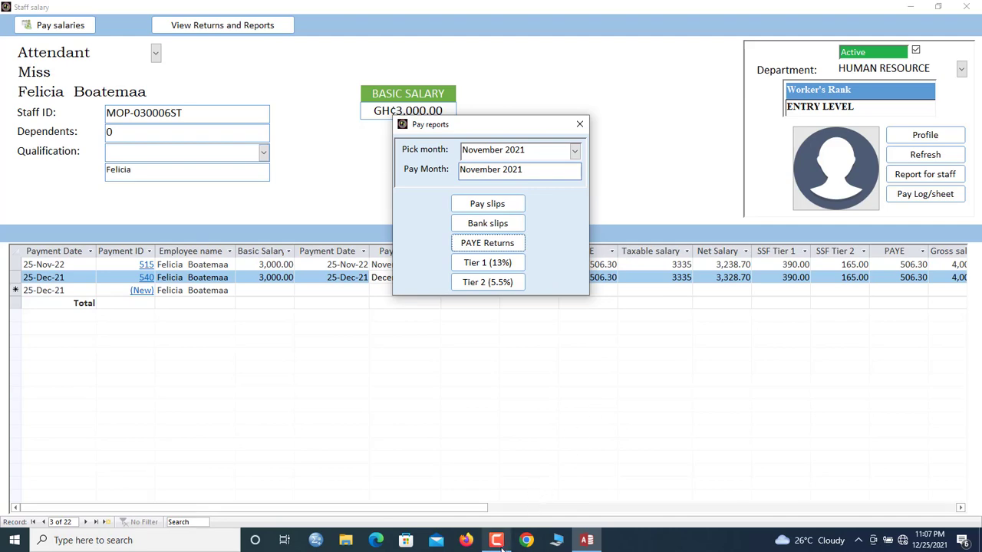
click(579, 124)
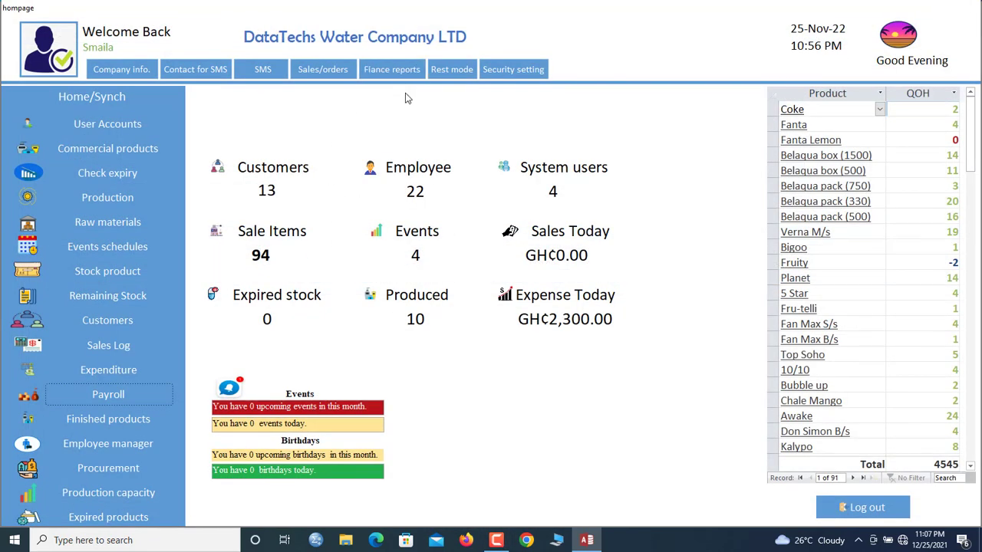
Open the balance sheet editor and view its liabilities, stockholders' equity and status sections
click(393, 70)
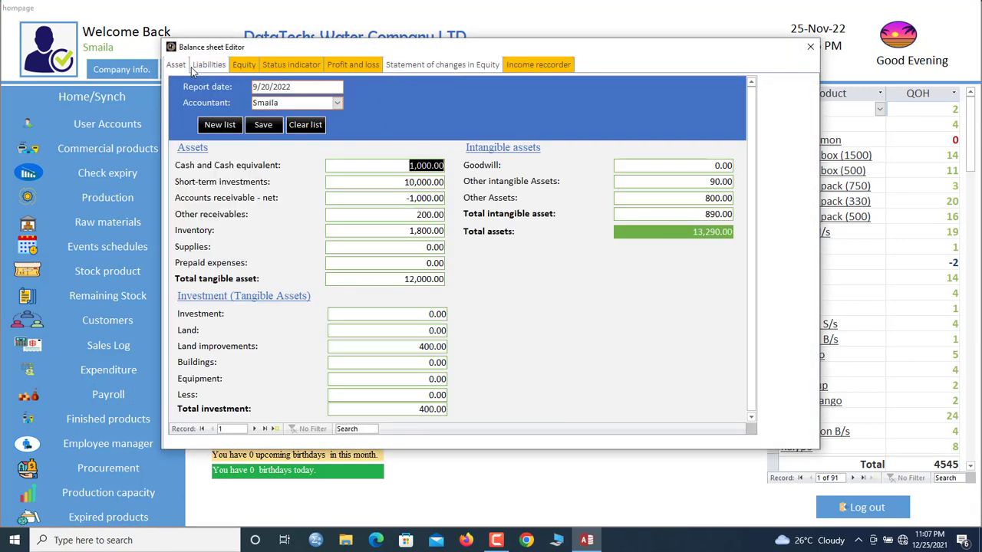
click(204, 66)
click(242, 66)
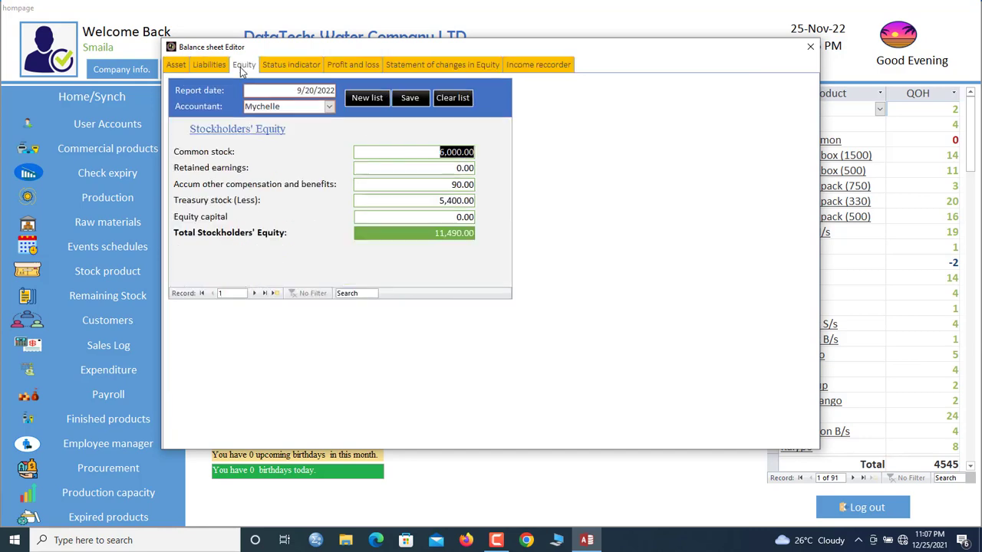
click(290, 67)
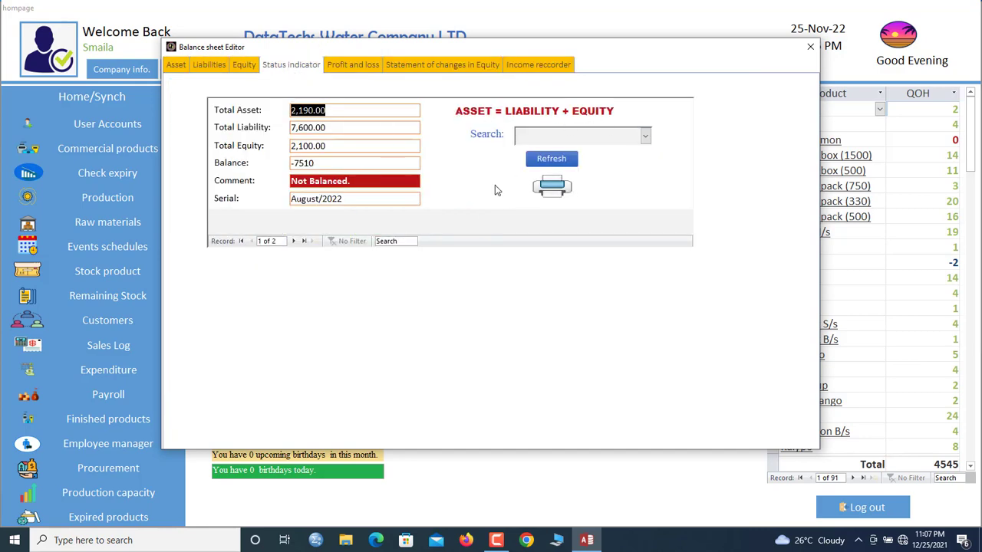
Print-preview the current balance sheet report, zooming in and out on the page
click(552, 186)
drag(725, 105, 727, 81)
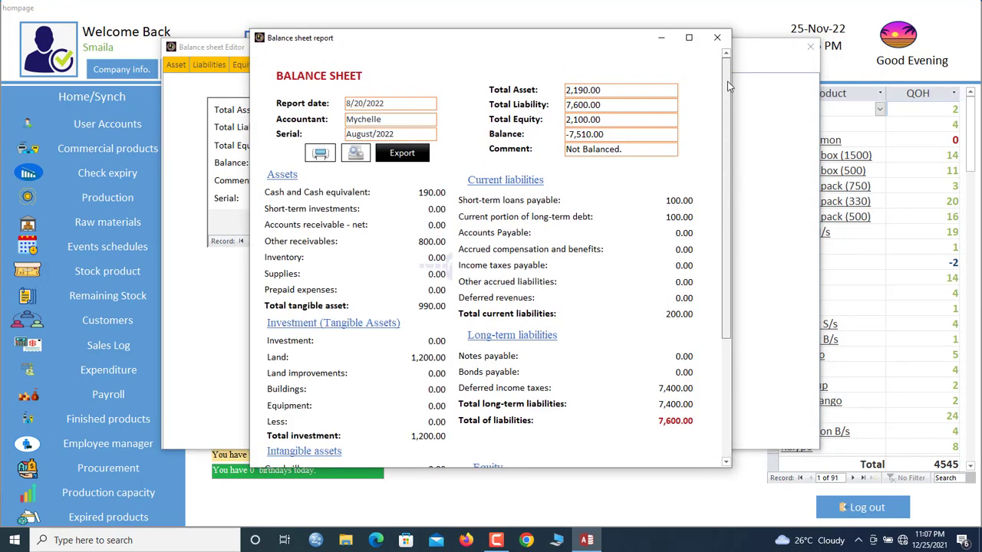
click(402, 153)
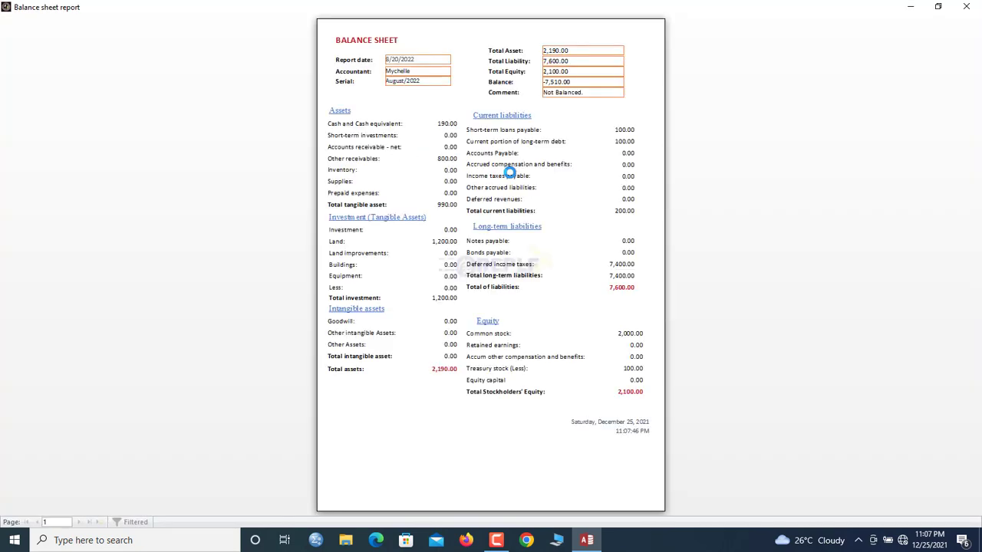
click(514, 189)
click(513, 189)
click(583, 114)
drag(980, 147, 979, 161)
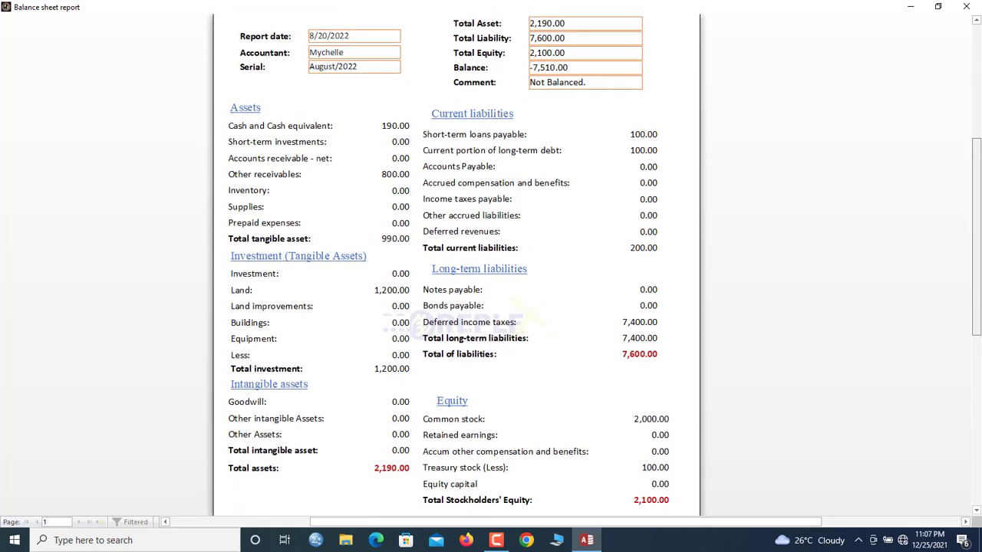
click(965, 6)
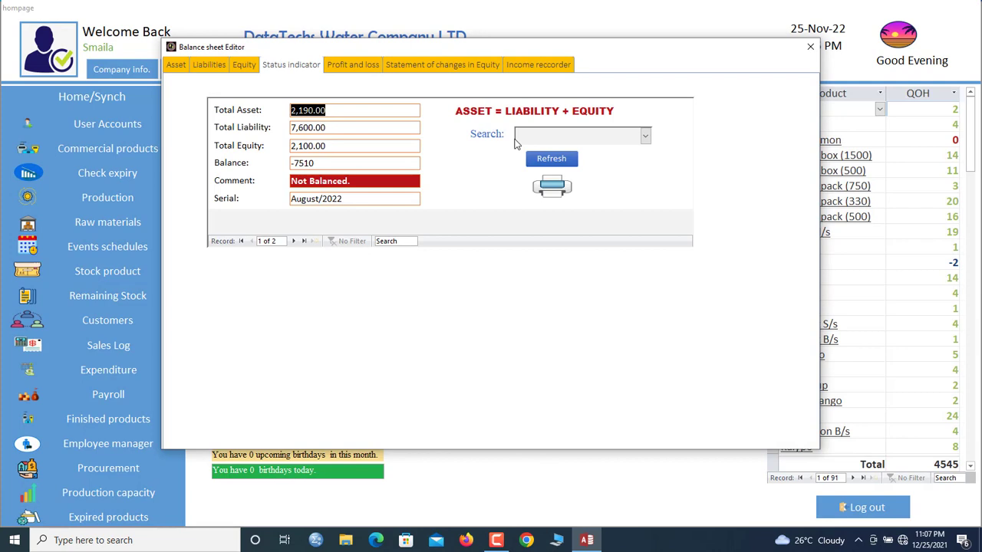
Choose the August/2022 balance sheet, print-preview its report, then go to Profit and loss
click(644, 136)
click(589, 156)
click(567, 187)
click(414, 158)
click(576, 128)
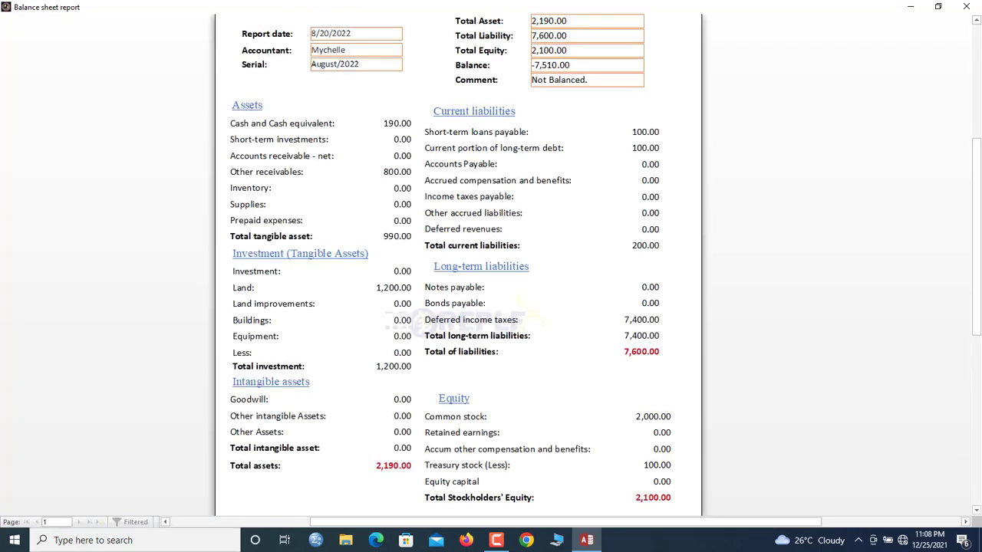
drag(976, 230, 977, 175)
click(969, 6)
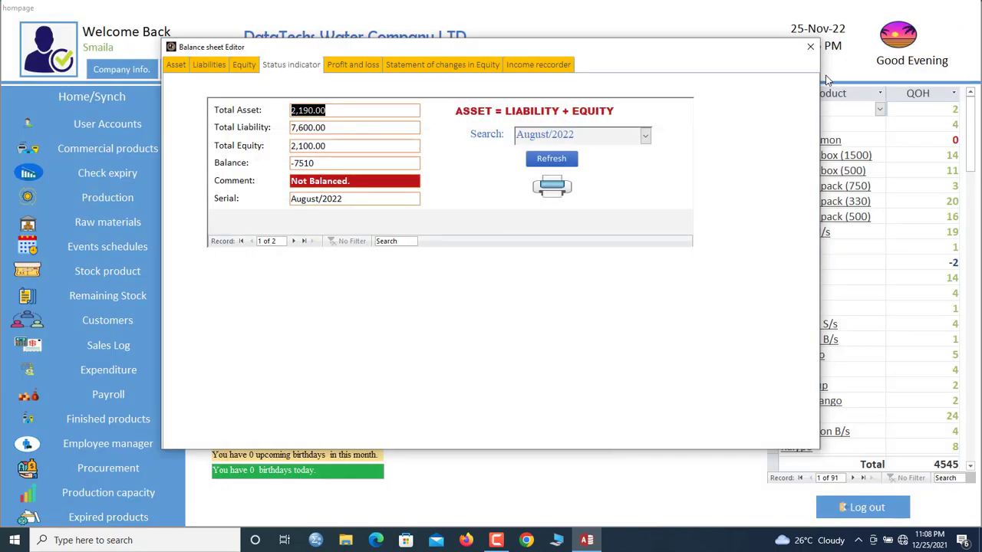
click(348, 69)
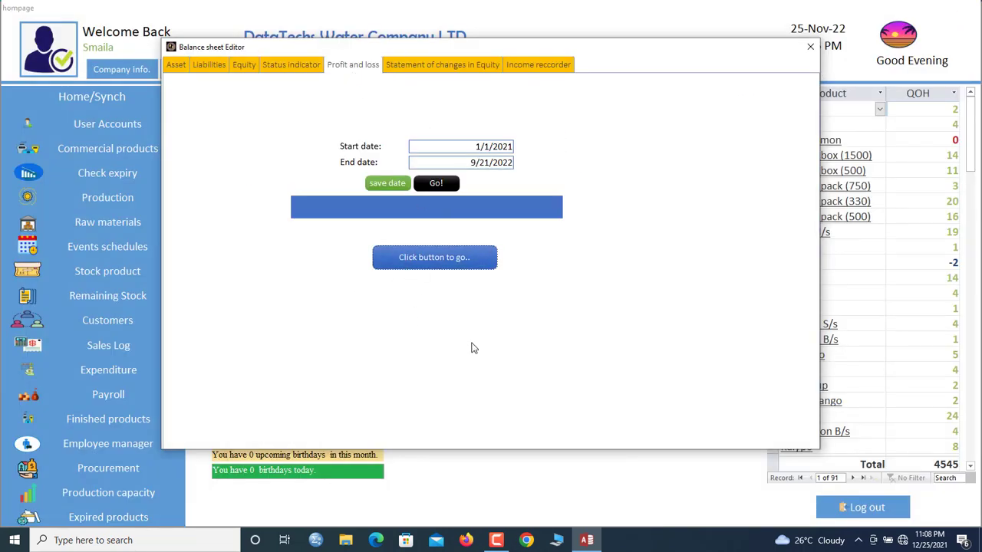
Set the P/L end date to today, 12/25/2021, and generate the statement showing -GH¢5,451.00
click(460, 259)
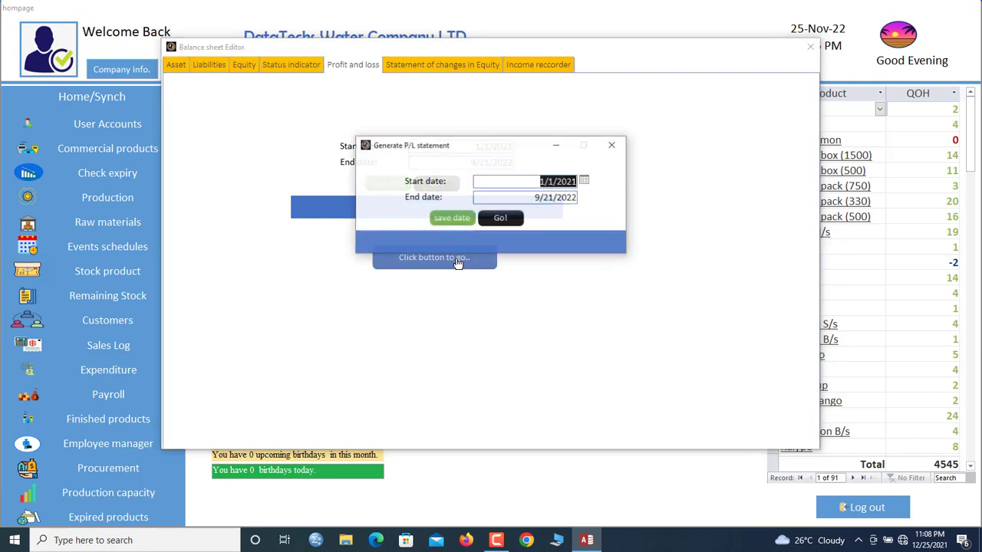
key(Tab)
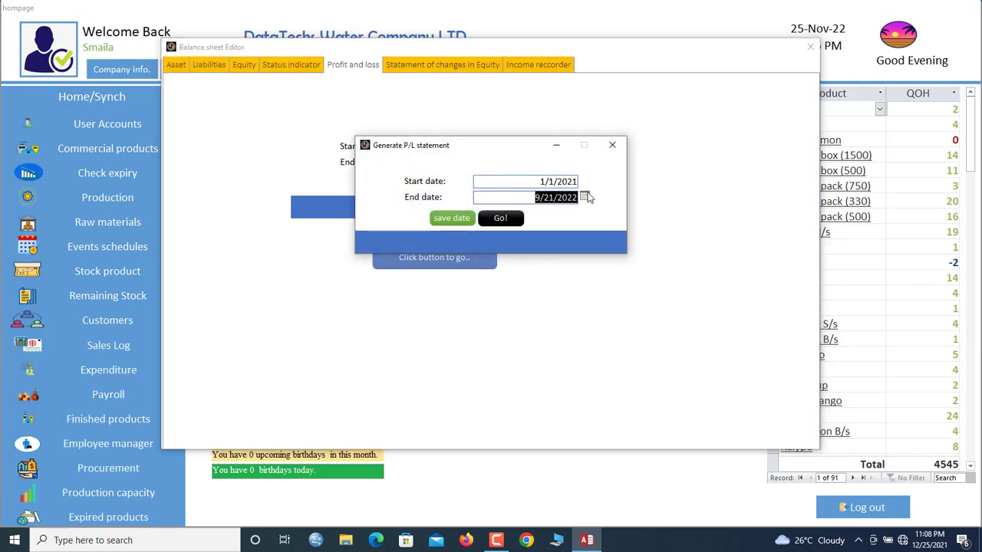
click(585, 197)
click(535, 307)
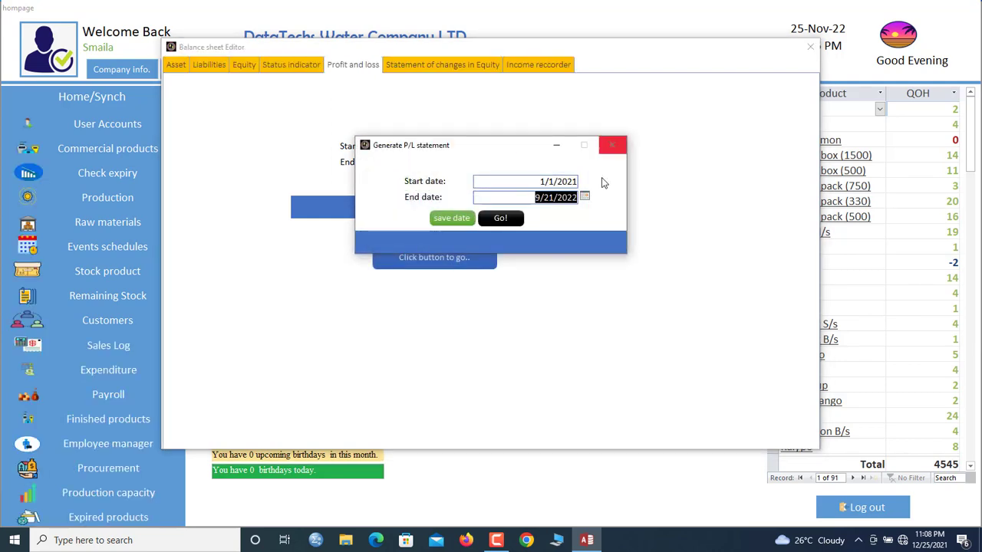
click(584, 197)
click(535, 293)
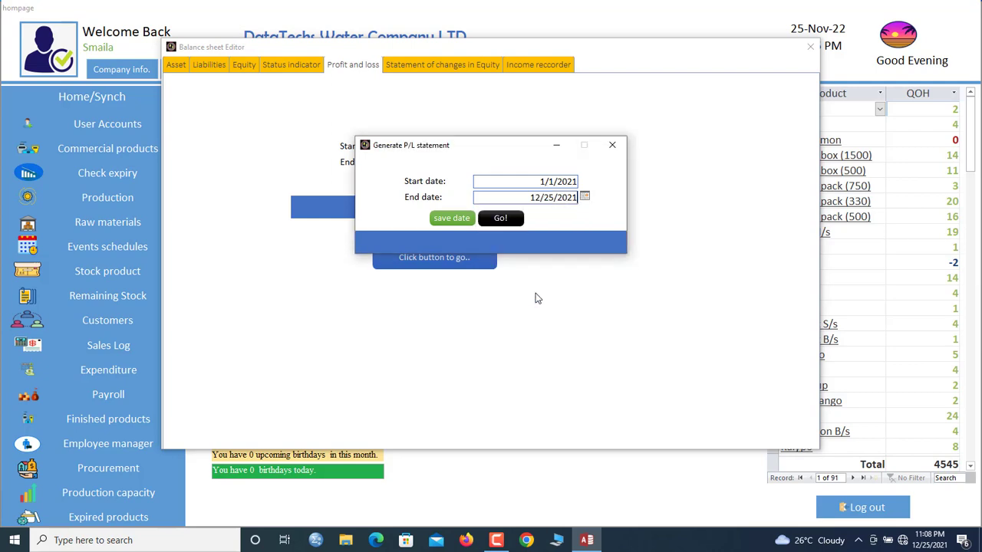
click(497, 220)
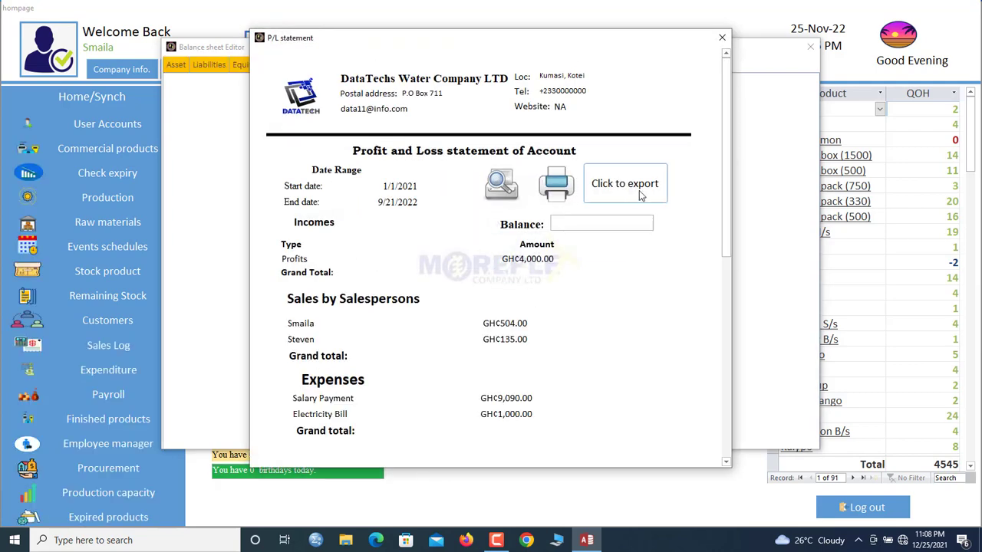
drag(641, 223, 533, 215)
click(609, 222)
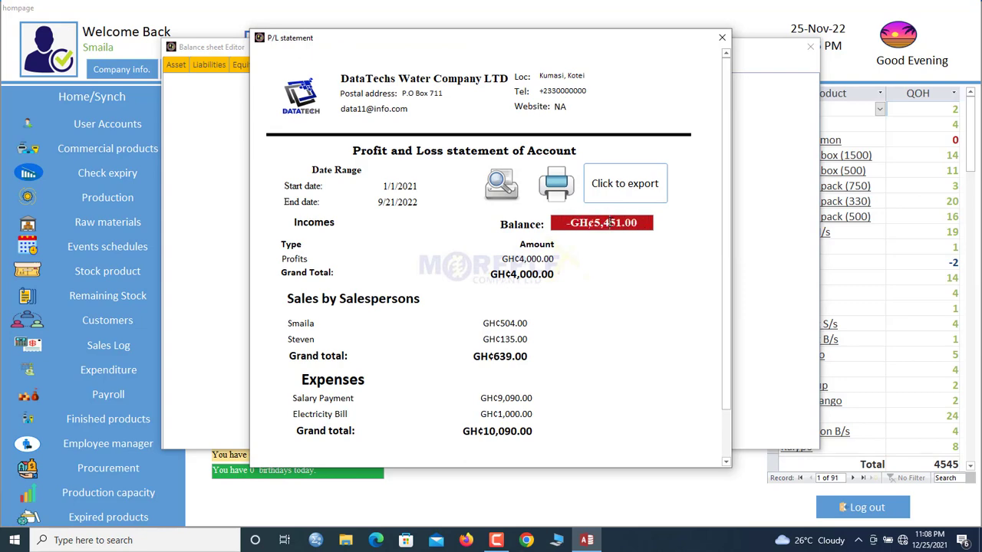
Print-preview the P/L statement with zooming, then close the preview and date settings
click(503, 187)
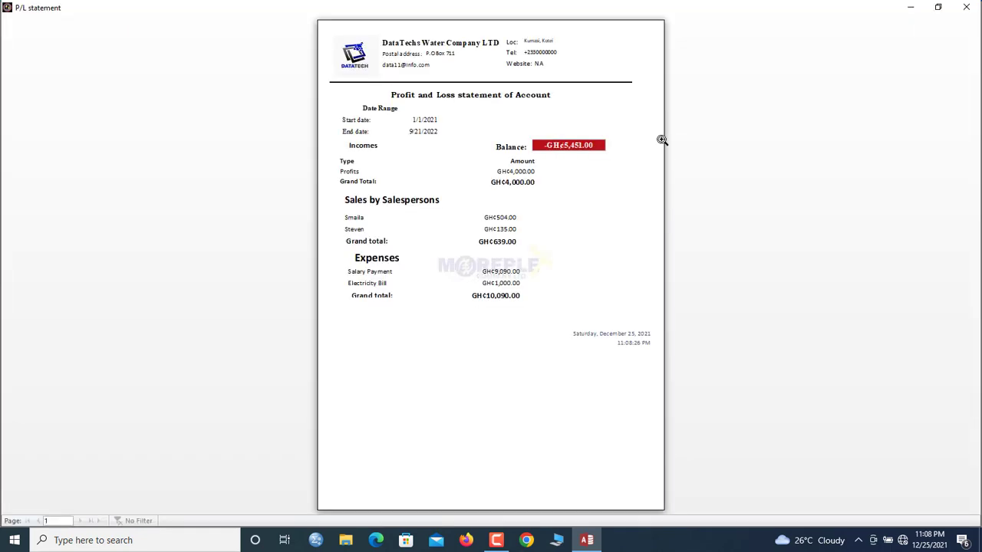
click(618, 120)
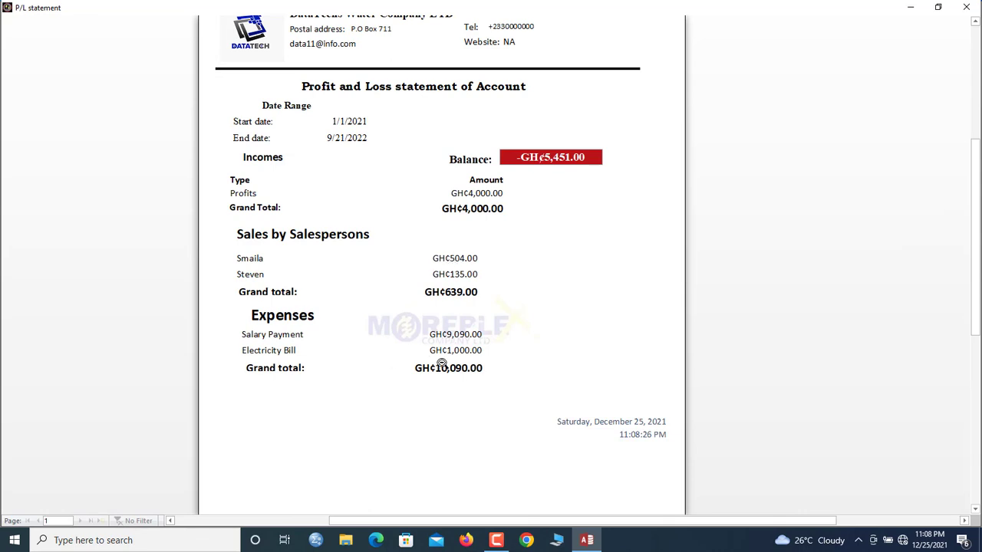
click(466, 196)
click(466, 197)
drag(978, 164, 978, 143)
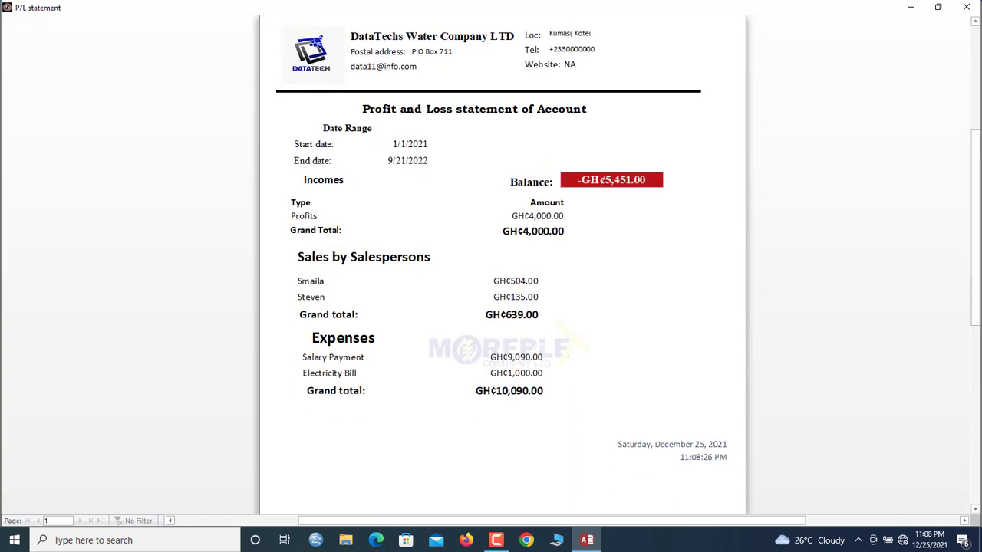
click(966, 7)
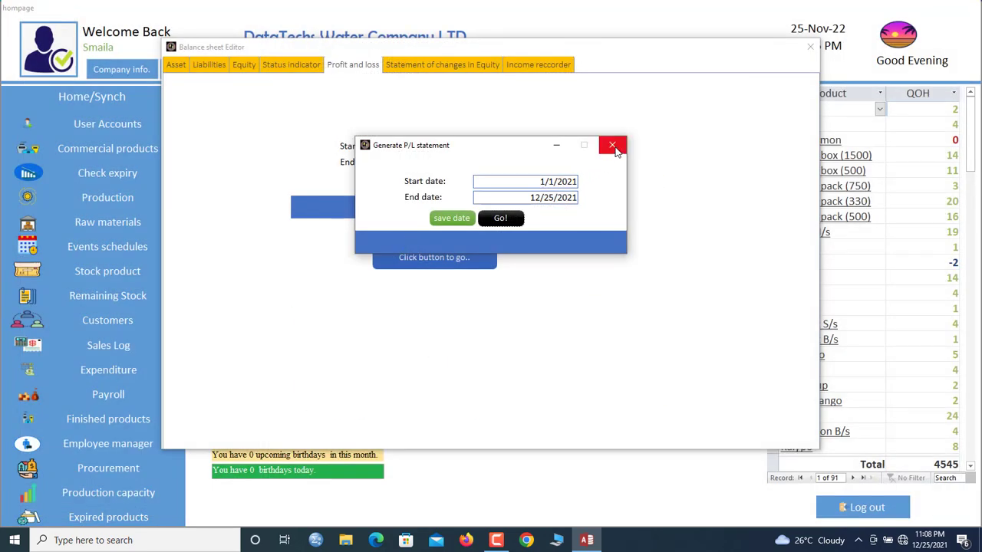
click(613, 146)
Print-preview the statement of changes in shareholders' equity, zoomed in on the page, then close it
click(449, 67)
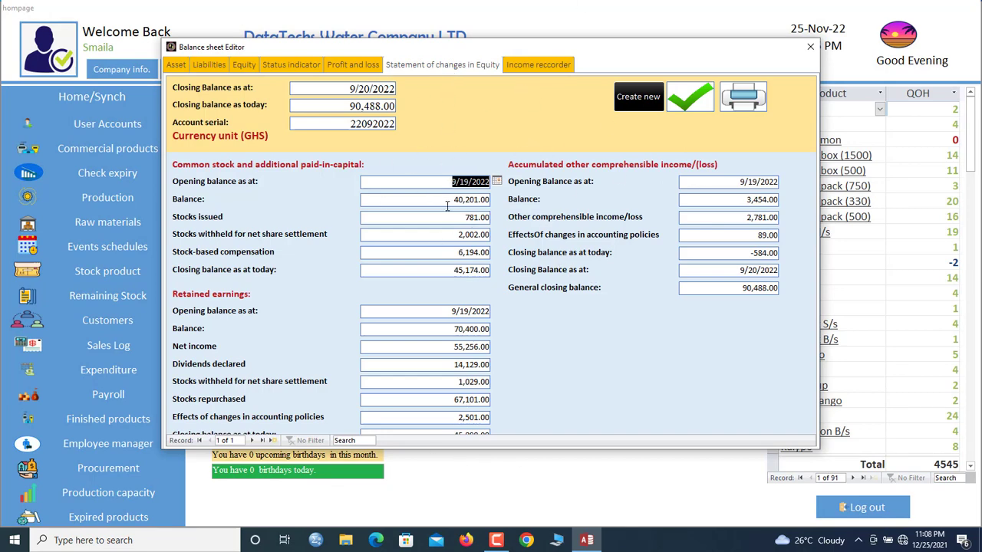
click(447, 204)
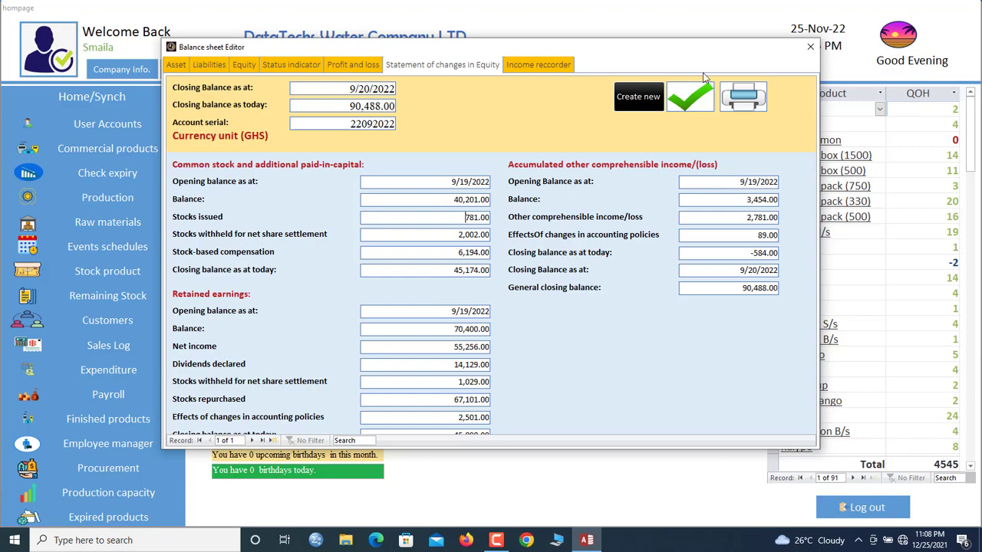
click(751, 101)
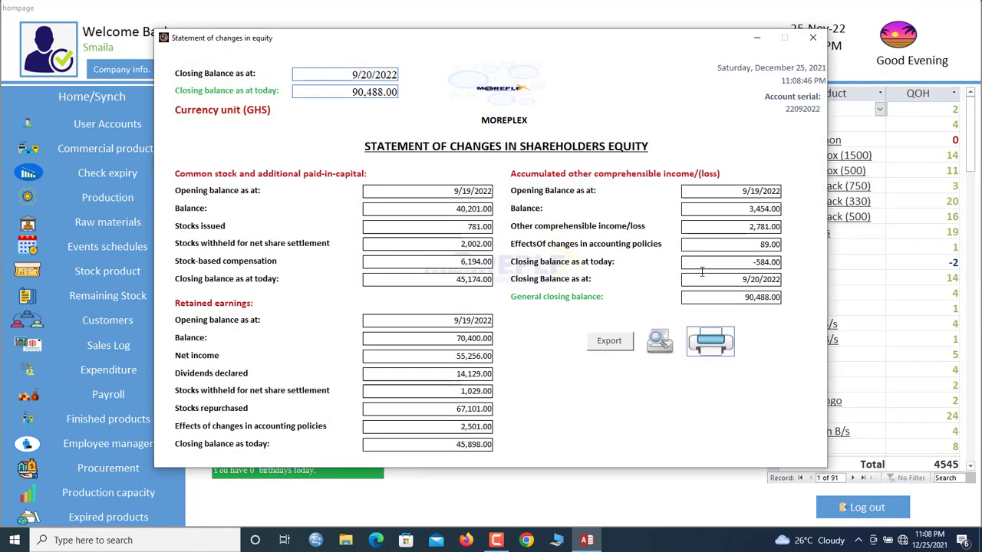
click(660, 341)
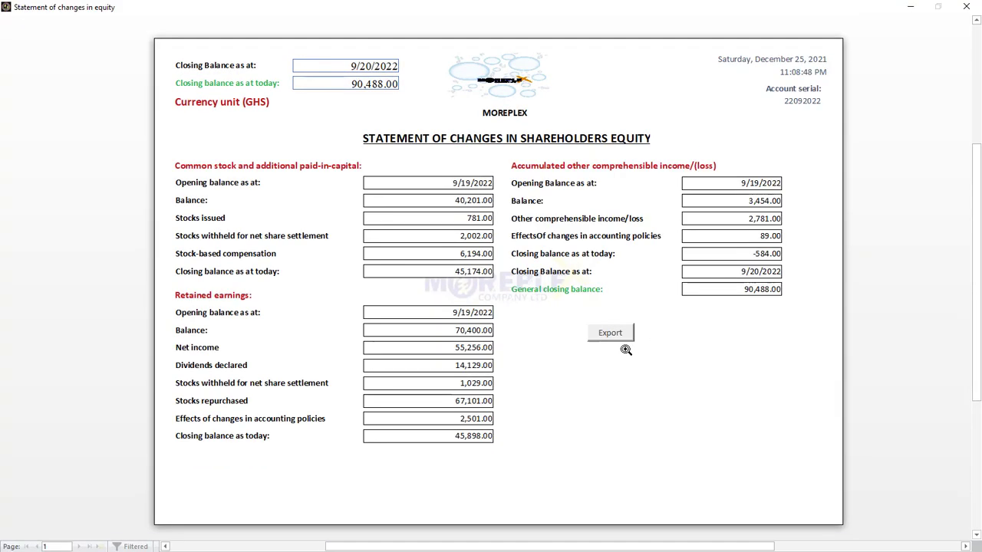
click(626, 349)
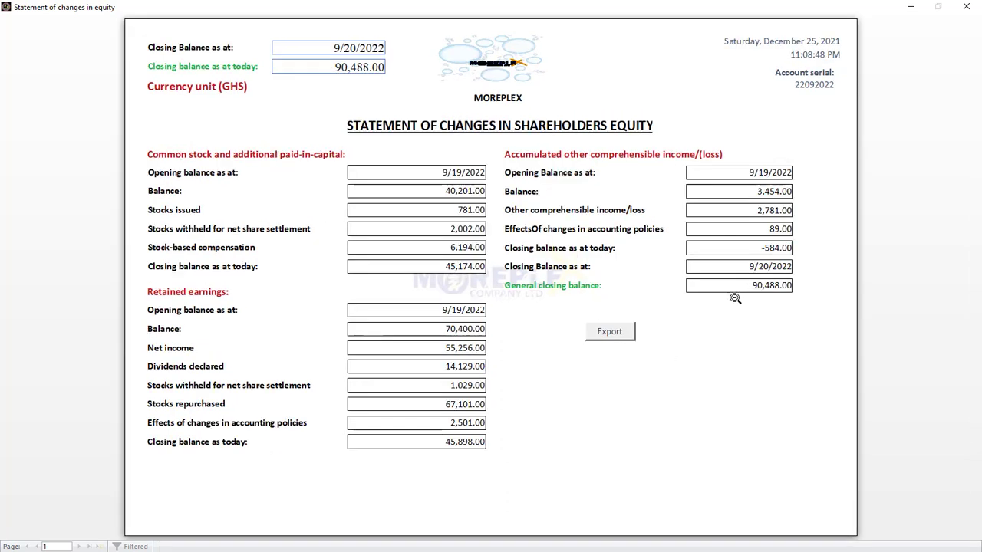
click(966, 7)
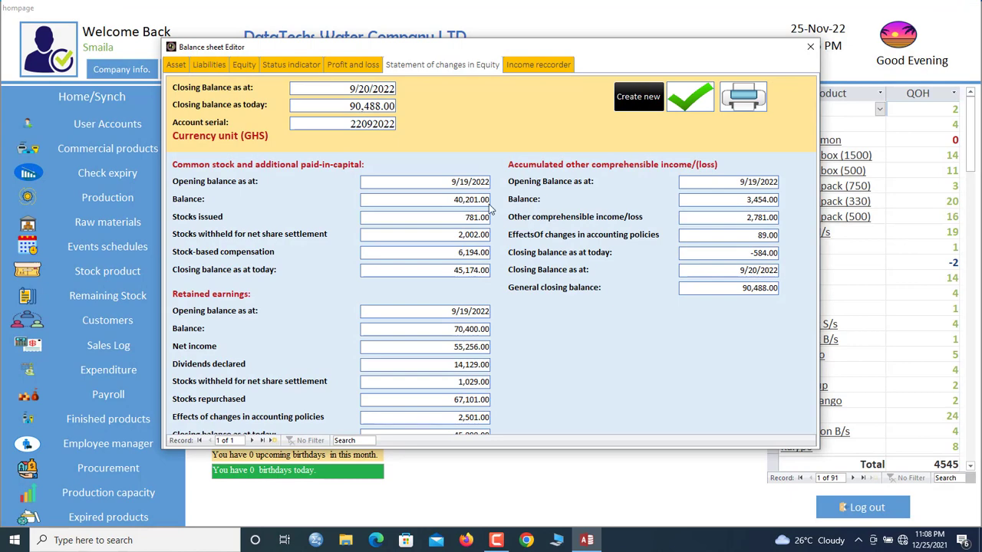
Try a new equity record, return to the 9/19/2022 record, and close the Balance sheet Editor
click(629, 102)
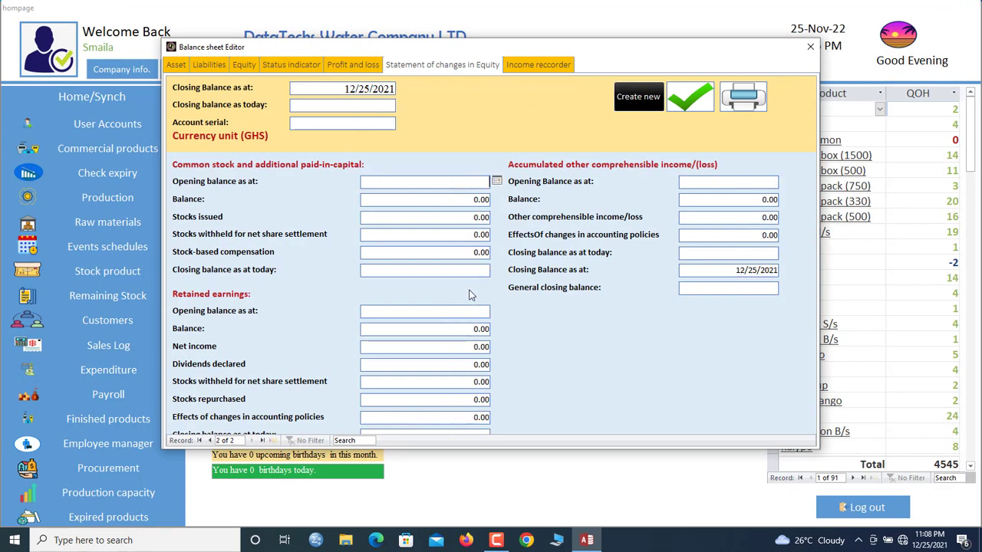
click(210, 441)
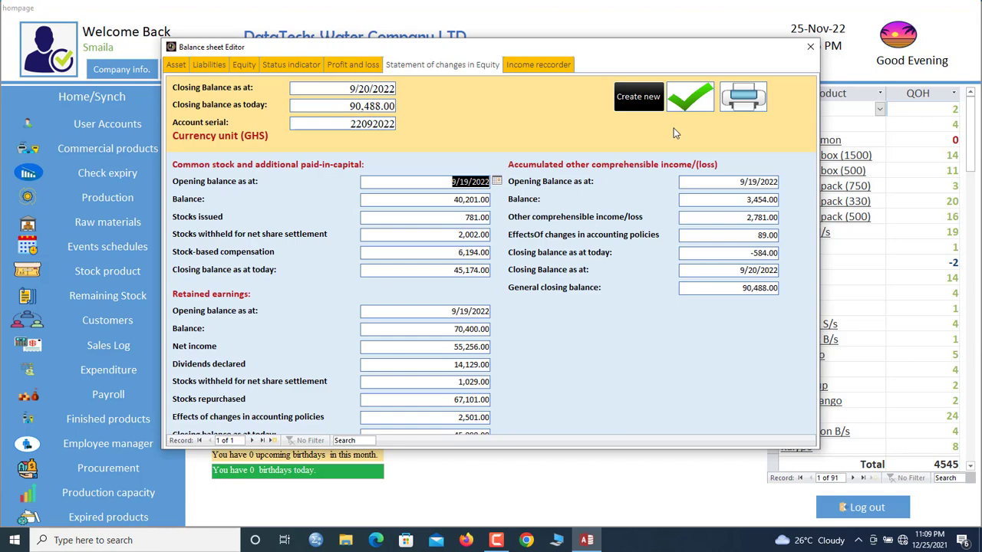
click(810, 46)
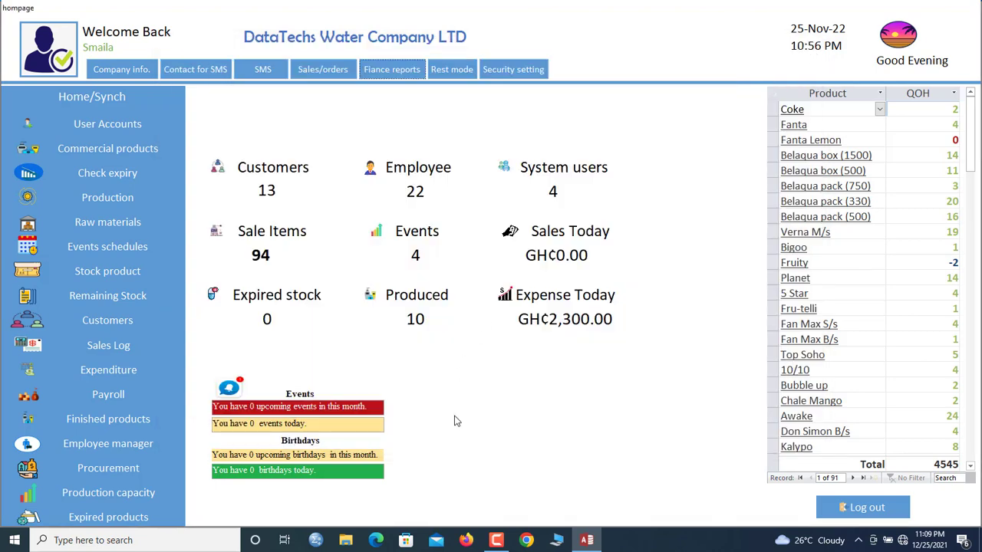